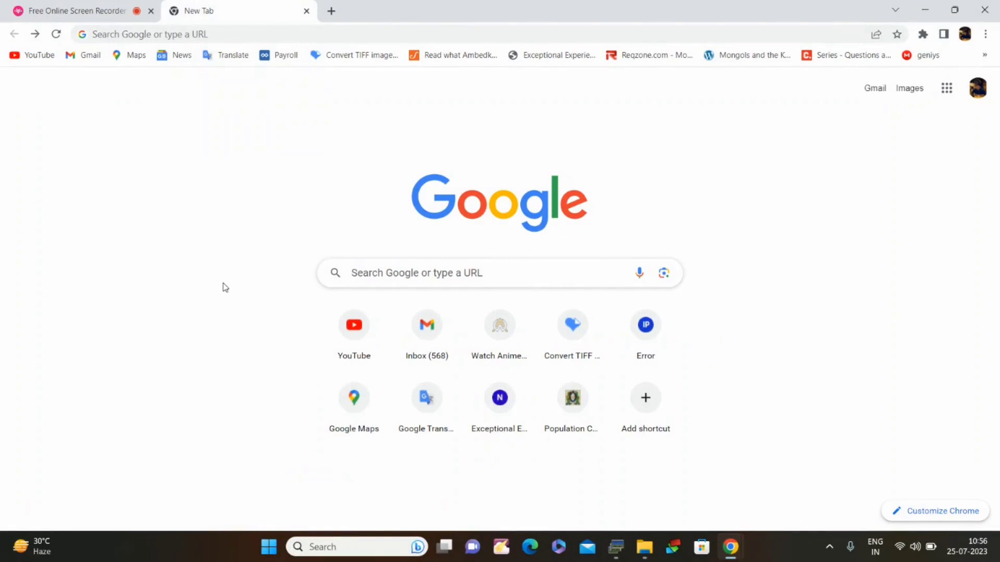
- Find the Sequator website through a Google search for "sequator" and examine the versions and notes on its Download page
{"action": "left_click", "coordinate": [281, 35]}
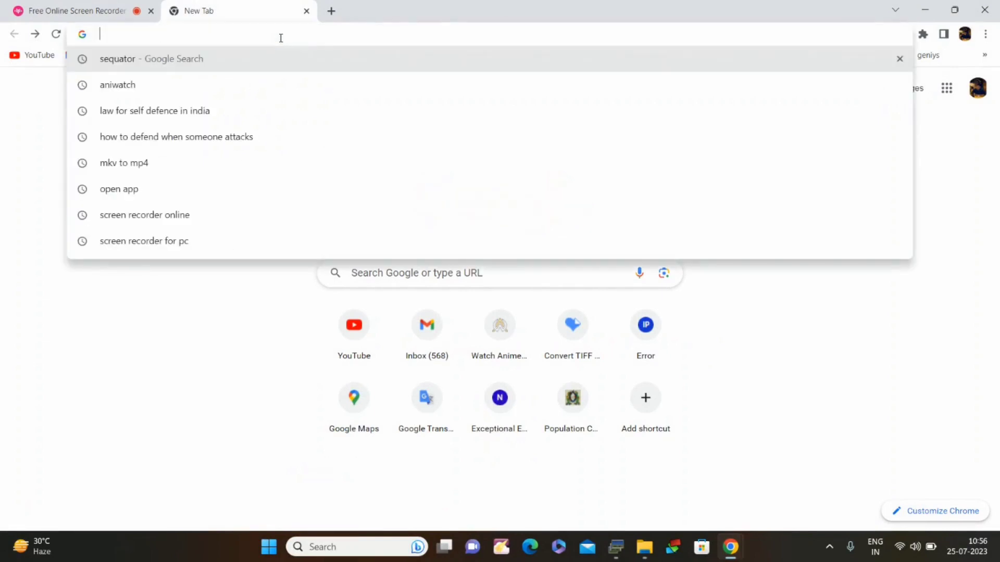
{"action": "left_click", "coordinate": [246, 59]}
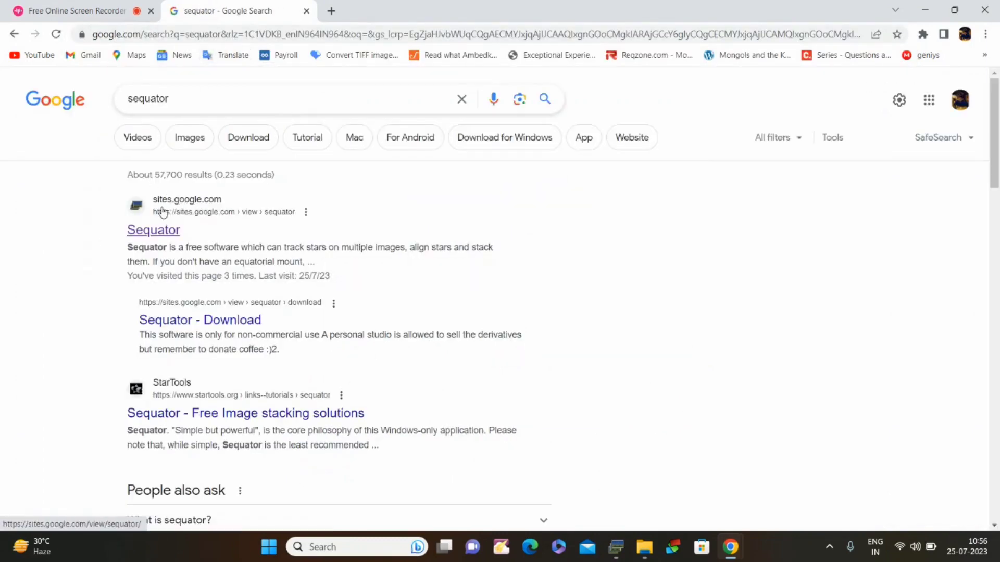
{"action": "left_click", "coordinate": [161, 231]}
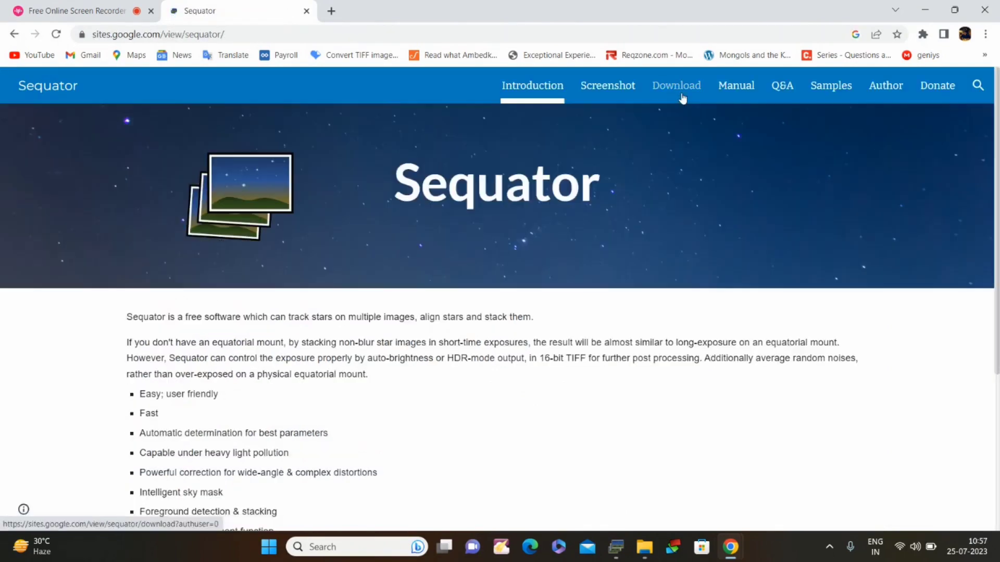
{"action": "left_click", "coordinate": [677, 88]}
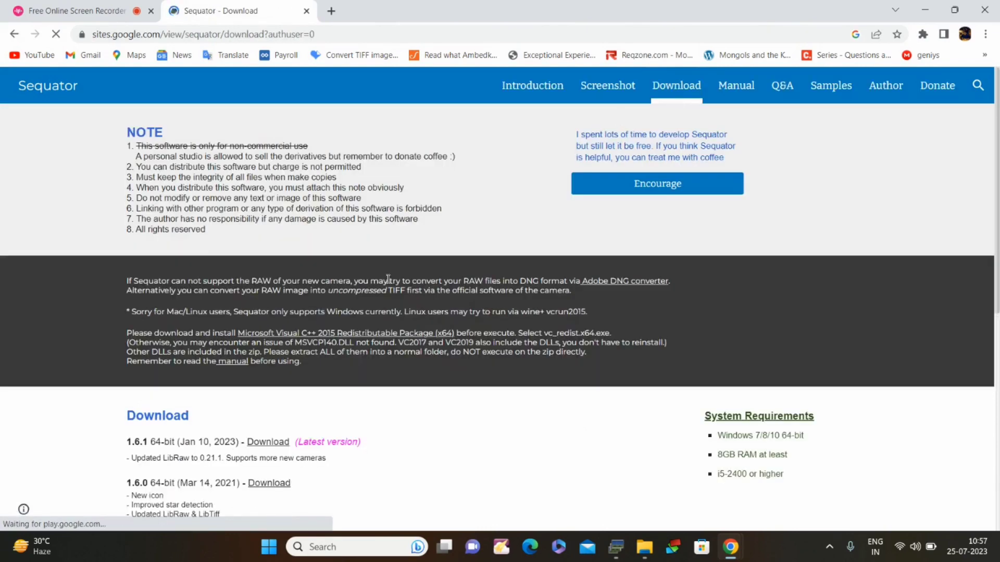
{"action": "scroll", "coordinate": [388, 283], "scroll_direction": "down", "scroll_amount": 4}
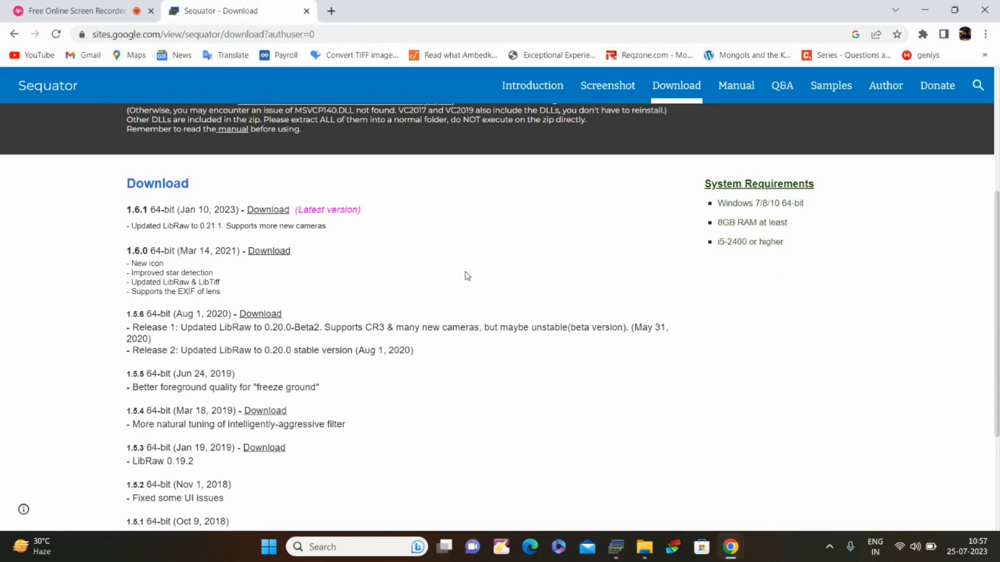
{"action": "scroll", "coordinate": [467, 276], "scroll_direction": "up", "scroll_amount": 3}
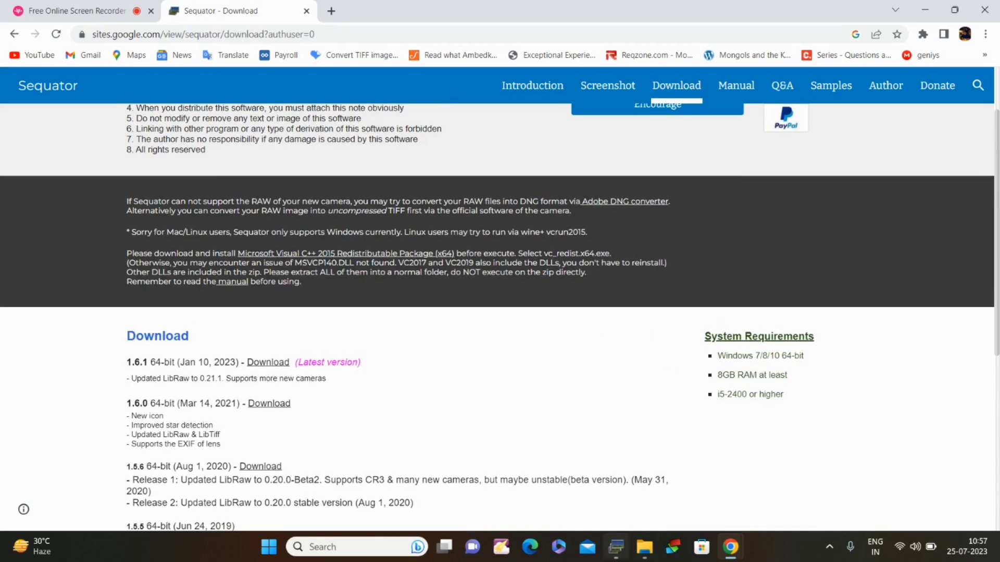
- Switch to Sequator and browse for star images in the E: drive's Astrophotography 2023 > Milkyway 2023 > May Village > 12-05-23 > 42 images folder
{"action": "left_click", "coordinate": [616, 547]}
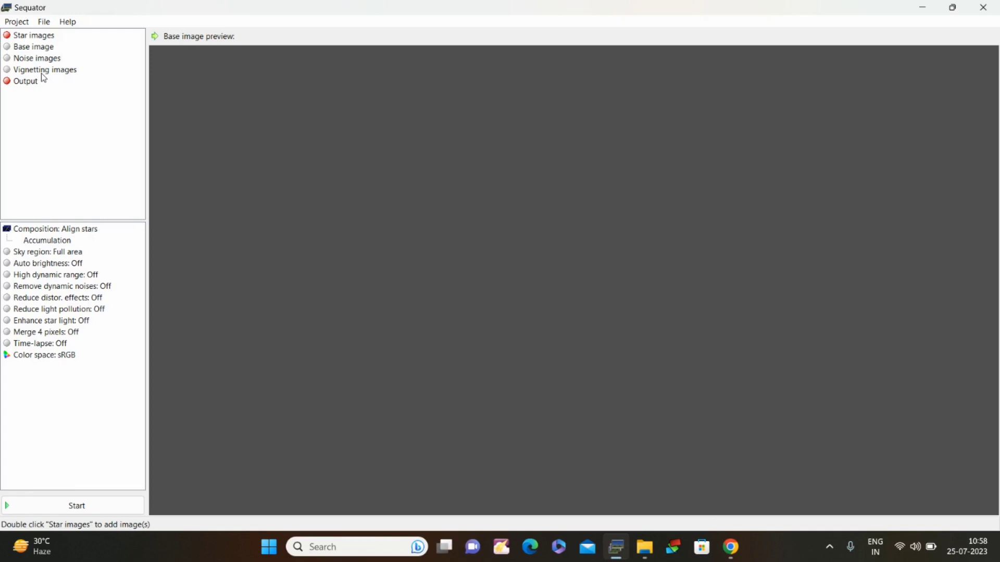
{"action": "double_click", "coordinate": [50, 36]}
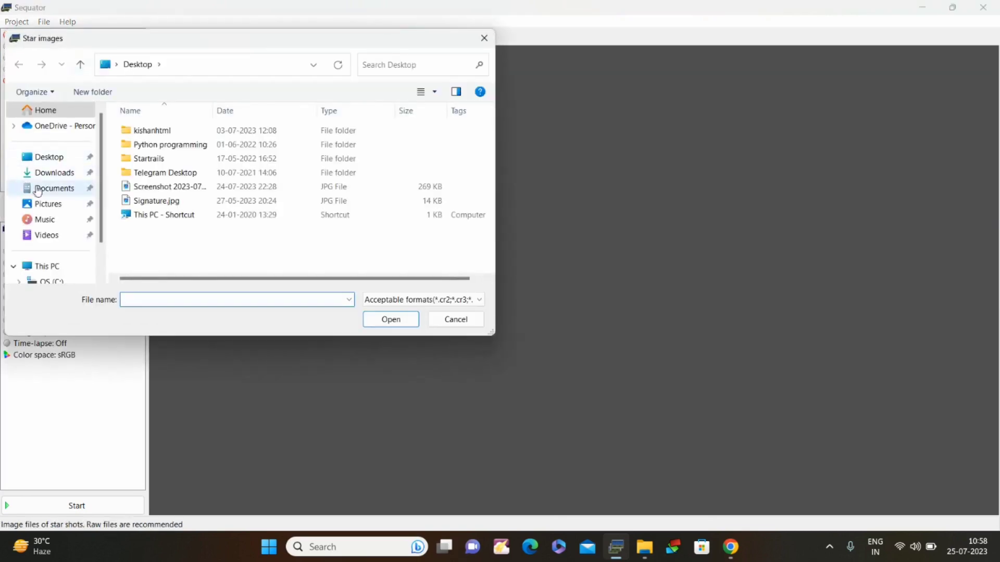
{"action": "scroll", "coordinate": [55, 248], "scroll_direction": "down", "scroll_amount": 2}
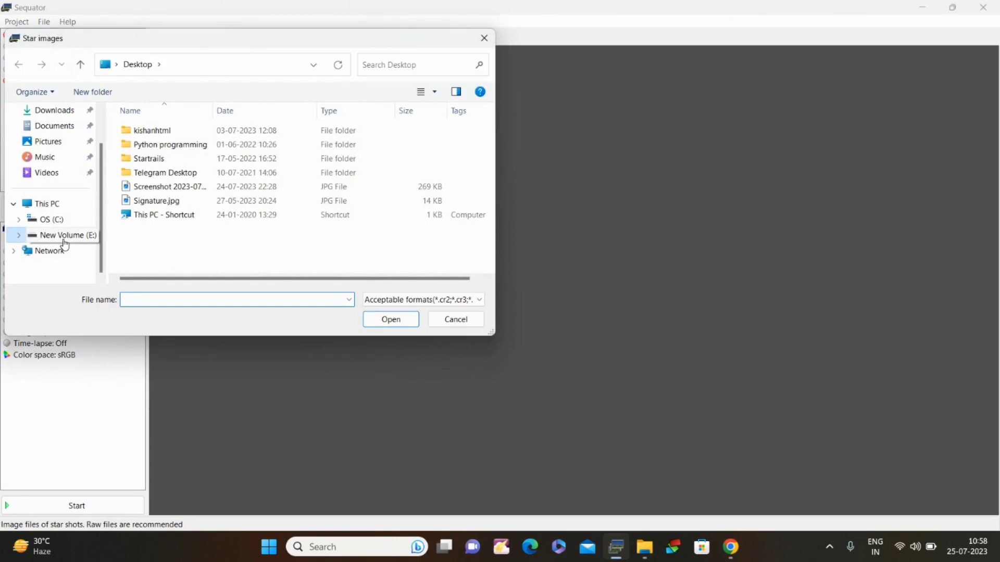
{"action": "left_click", "coordinate": [64, 242]}
{"action": "double_click", "coordinate": [129, 252]}
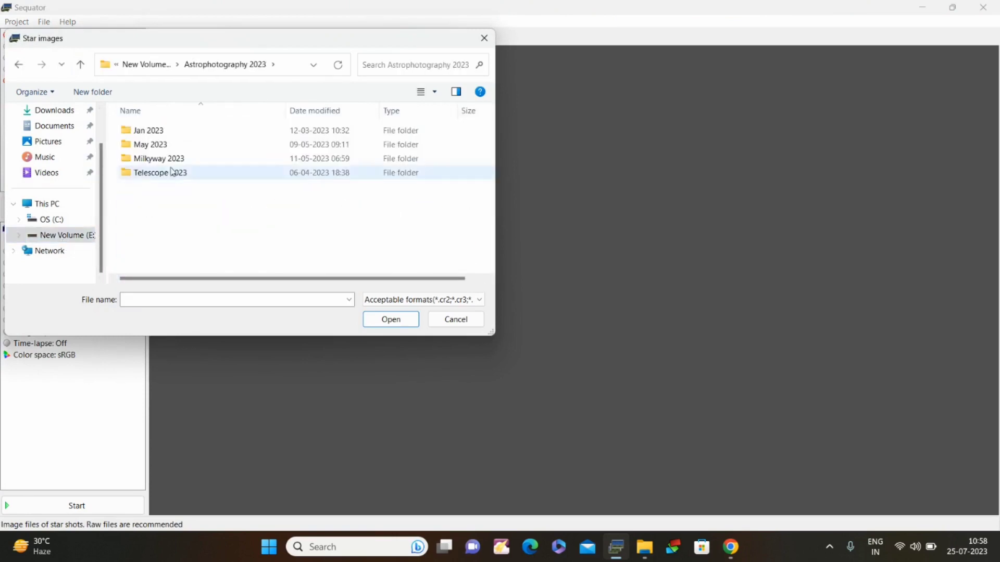
{"action": "double_click", "coordinate": [175, 163]}
{"action": "double_click", "coordinate": [170, 174]}
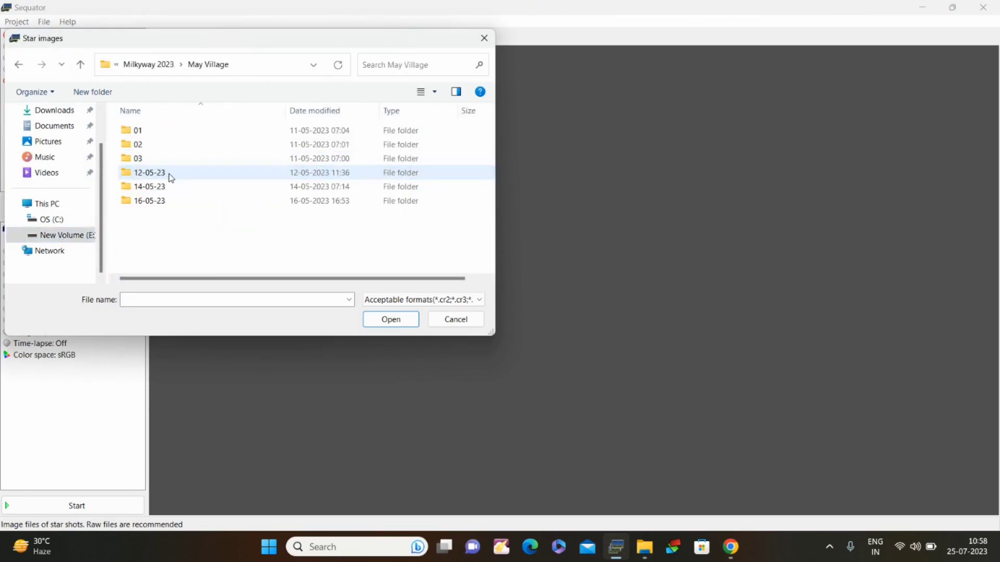
{"action": "double_click", "coordinate": [177, 172]}
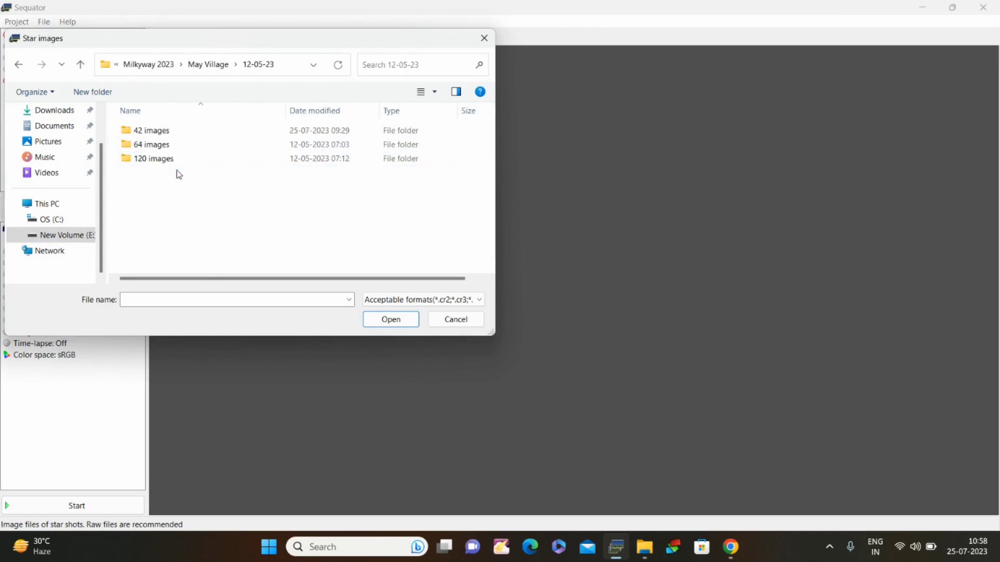
{"action": "double_click", "coordinate": [186, 130]}
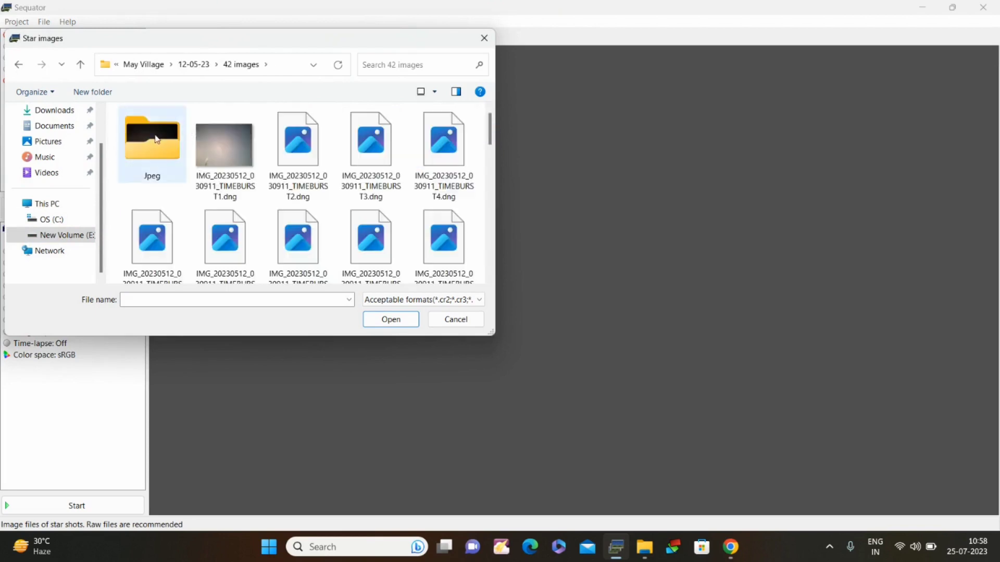
- Load all the JPG files in the Jpeg subfolder as star images
{"action": "double_click", "coordinate": [156, 139]}
{"action": "left_click", "coordinate": [156, 139]}
{"action": "key", "text": "ctrl+a"}
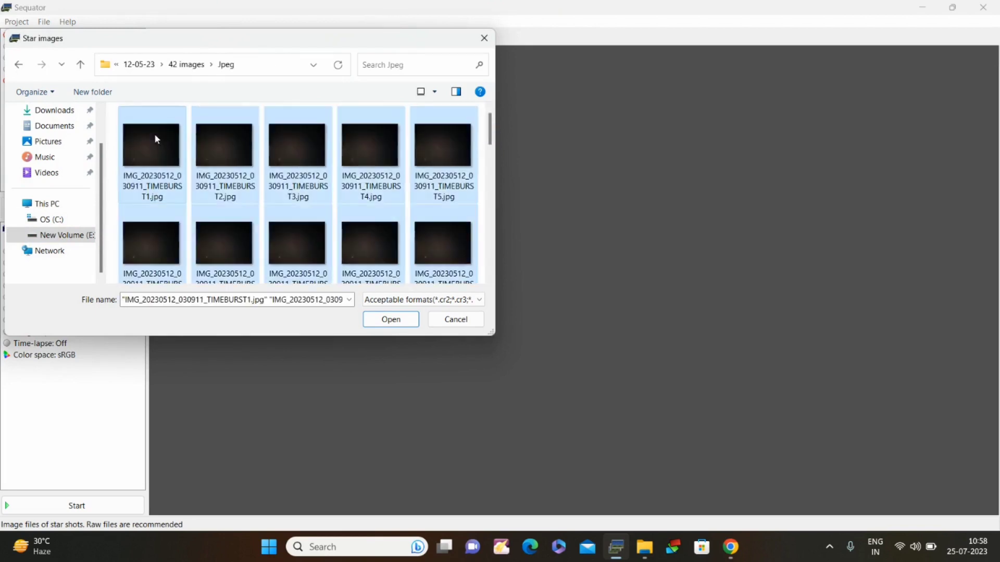
{"action": "key", "text": "Return"}
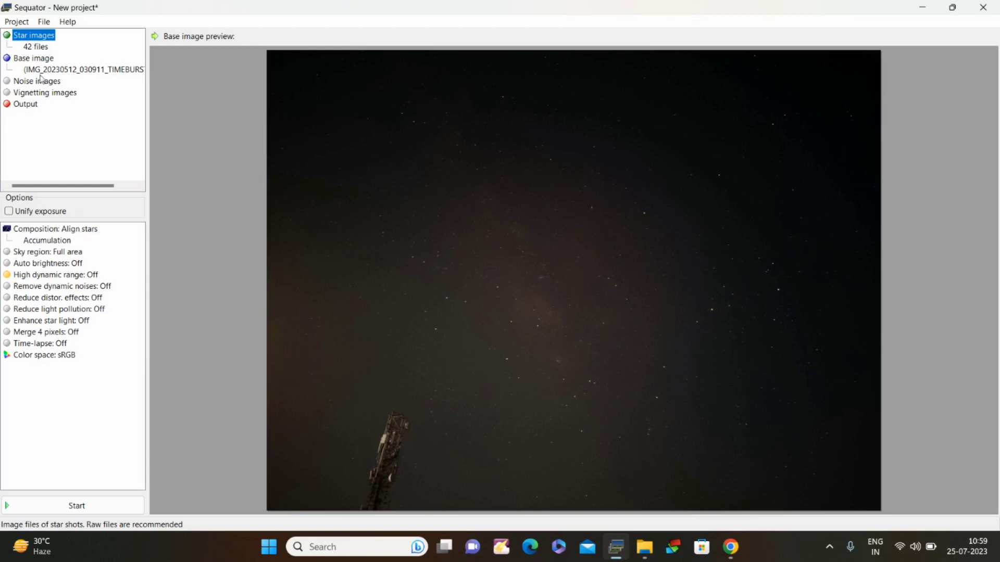
- Set IMG_20230512_030911_TIMEBURST21.jpg from the Jpeg folder as the base image
{"action": "left_click_drag", "start_coordinate": [65, 188], "coordinate": [29, 188]}
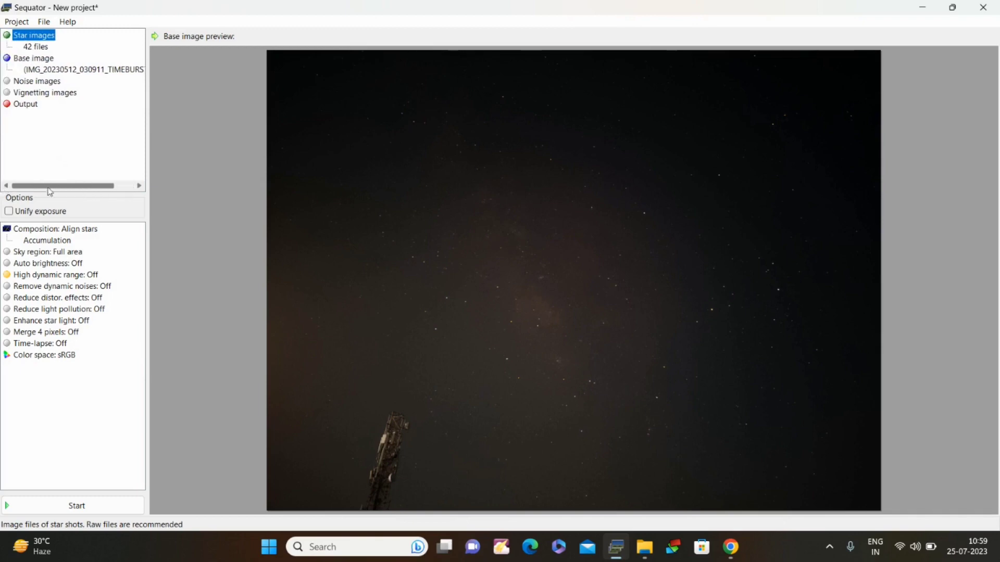
{"action": "double_click", "coordinate": [98, 76]}
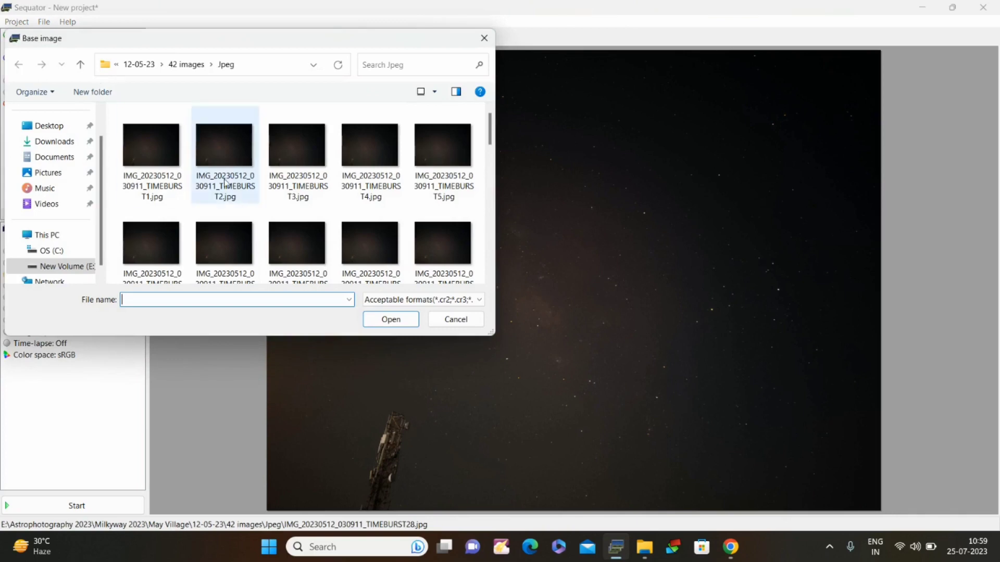
{"action": "scroll", "coordinate": [224, 180], "scroll_direction": "down", "scroll_amount": 4}
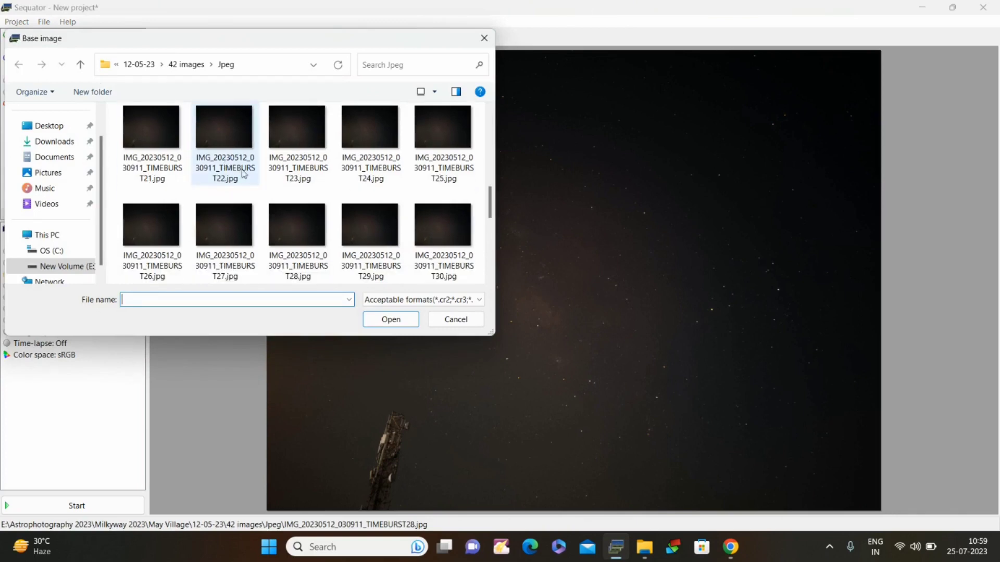
{"action": "left_click", "coordinate": [154, 175]}
{"action": "double_click", "coordinate": [153, 174]}
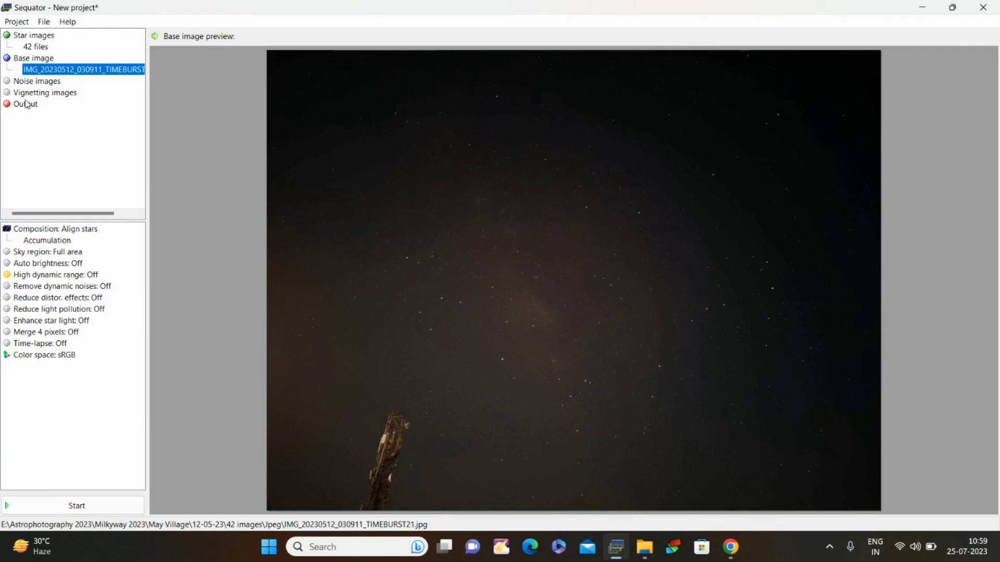
- Set the output to a JPEG file named "Jpeg stacked images" on the Desktop
{"action": "left_click", "coordinate": [27, 104]}
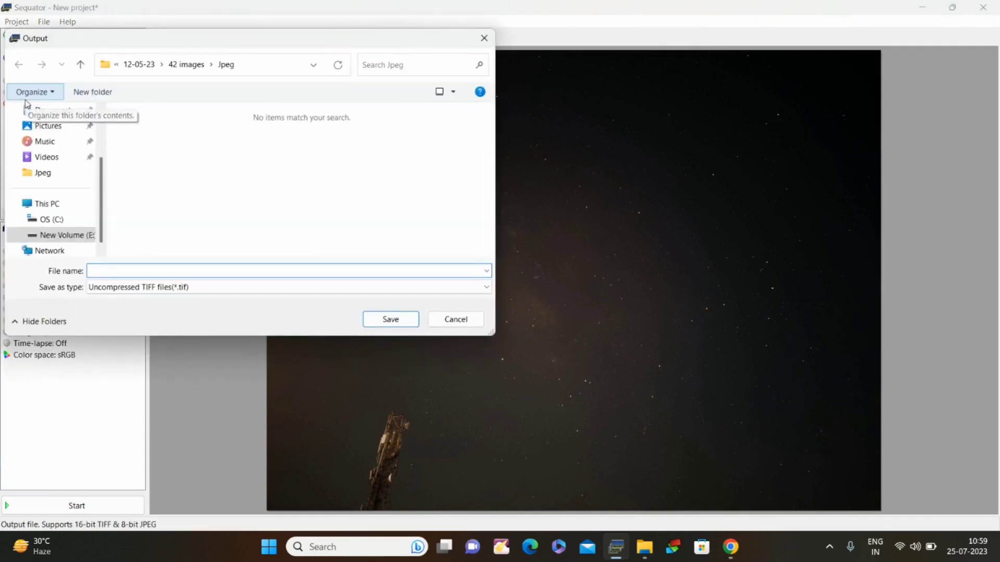
{"action": "scroll", "coordinate": [57, 186], "scroll_direction": "up", "scroll_amount": 2}
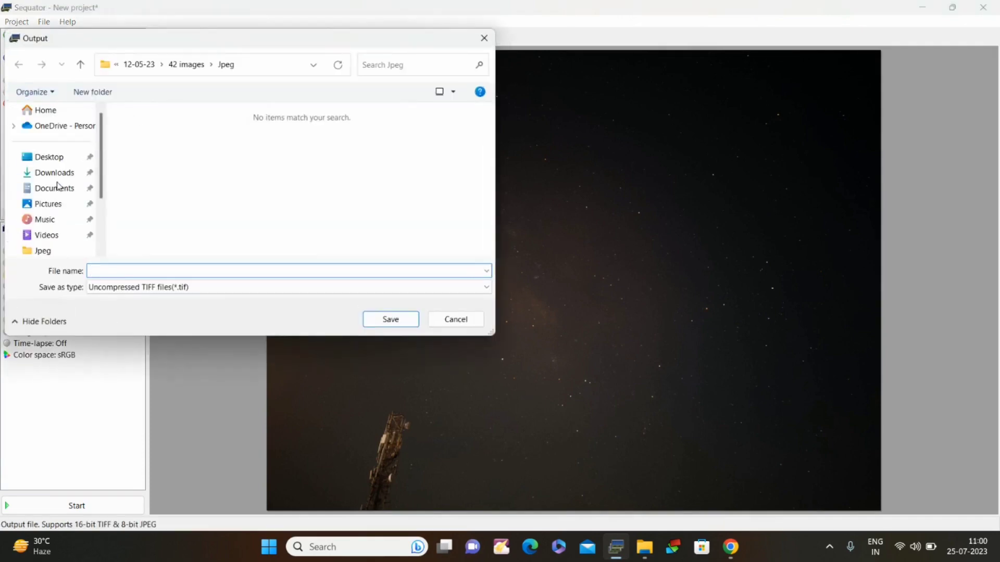
{"action": "left_click", "coordinate": [74, 156]}
{"action": "left_click", "coordinate": [101, 288]}
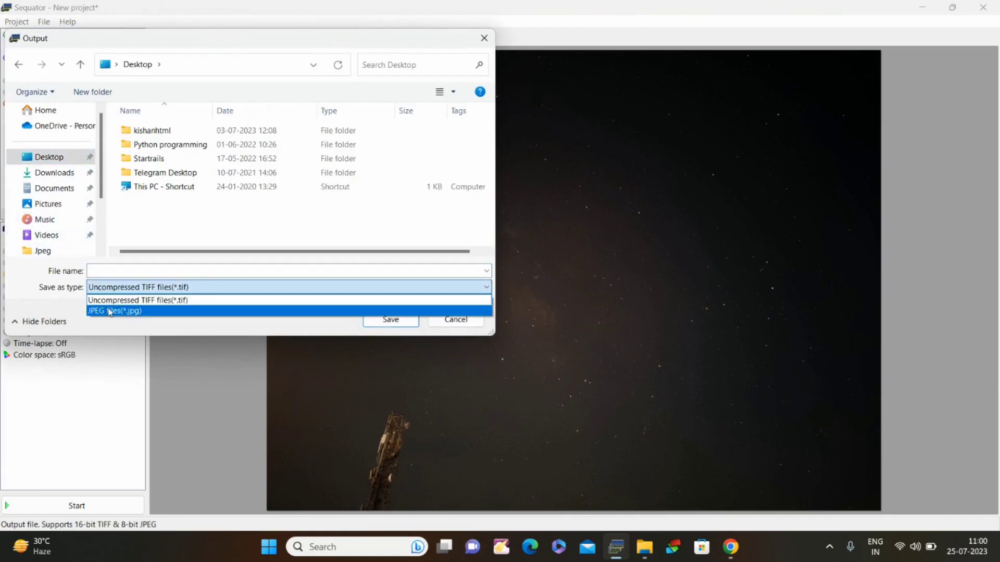
{"action": "left_click", "coordinate": [178, 302]}
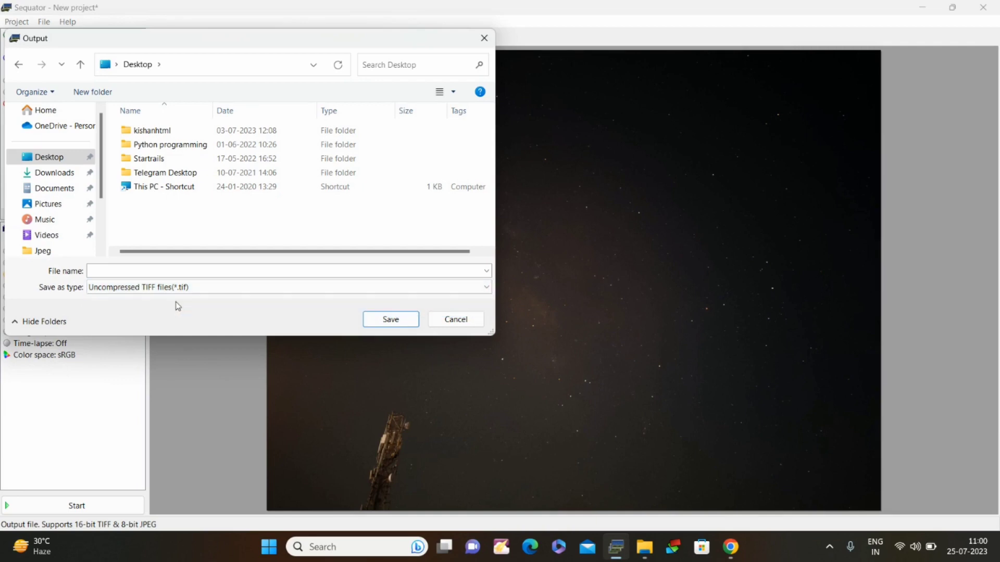
{"action": "left_click", "coordinate": [197, 287]}
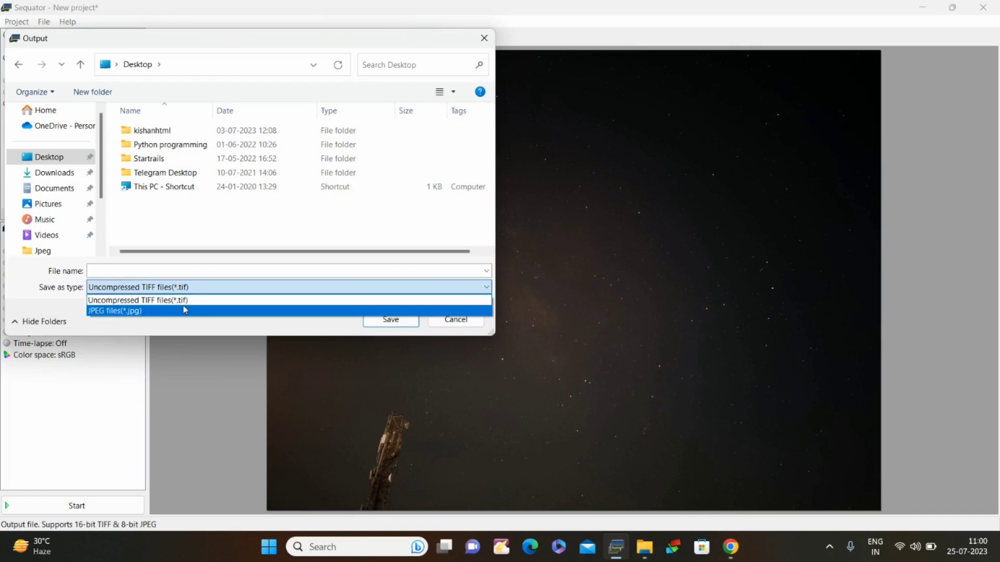
{"action": "left_click", "coordinate": [186, 311]}
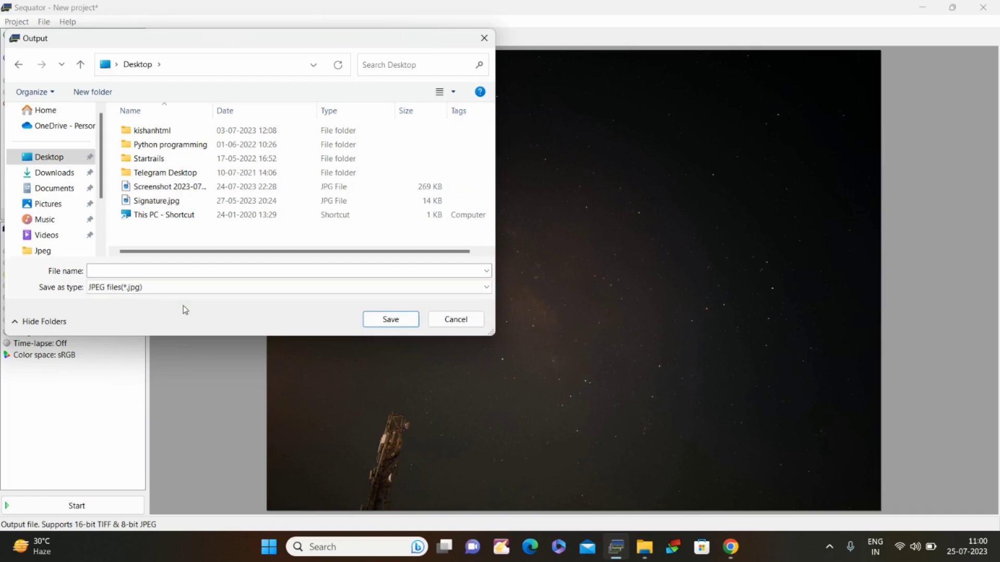
{"action": "left_click", "coordinate": [189, 270]}
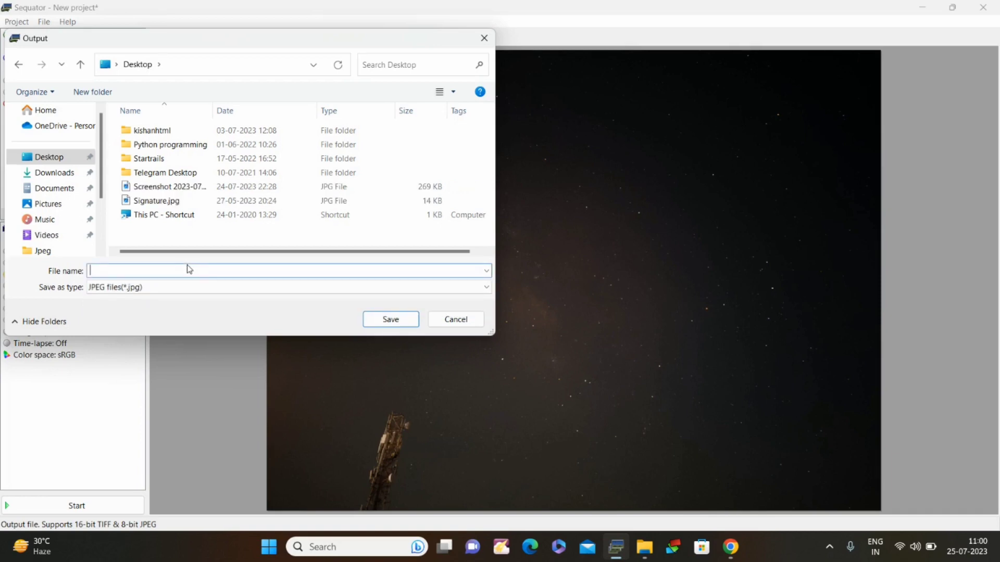
{"action": "type", "text": "Jpeg stacked images"}
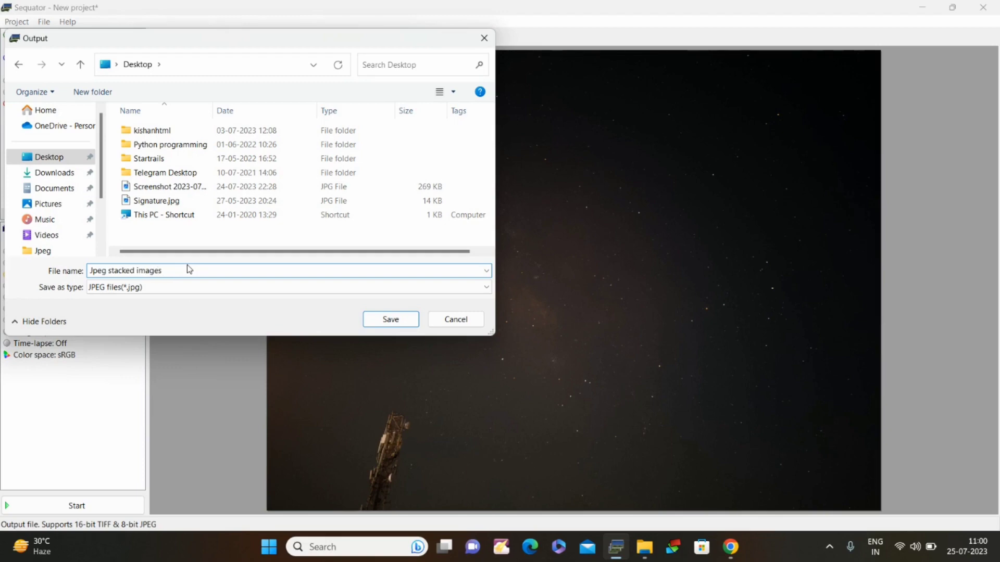
{"action": "key", "text": "Return"}
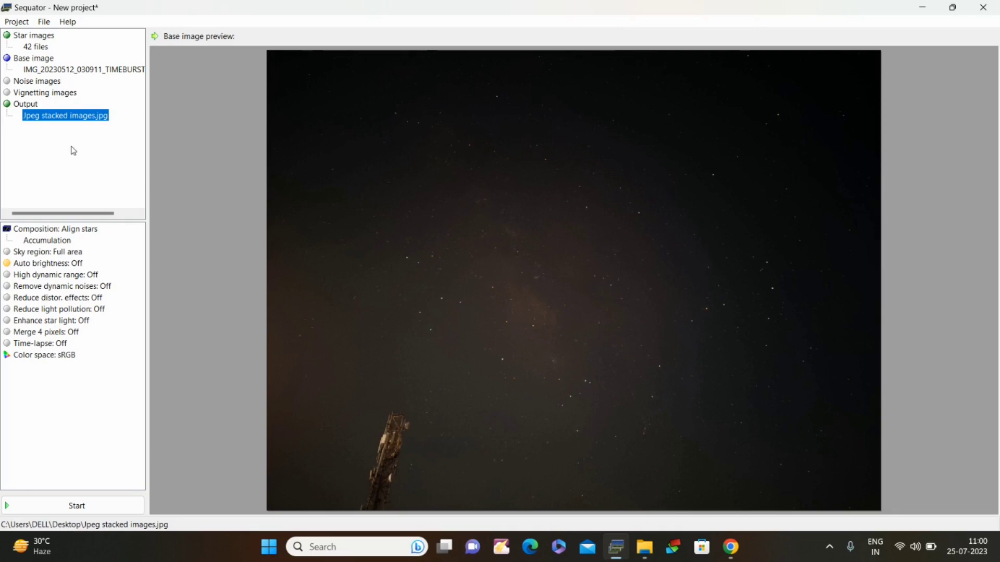
- Set the composition to Align stars with the Freeze ground computing option
{"action": "left_click", "coordinate": [50, 233]}
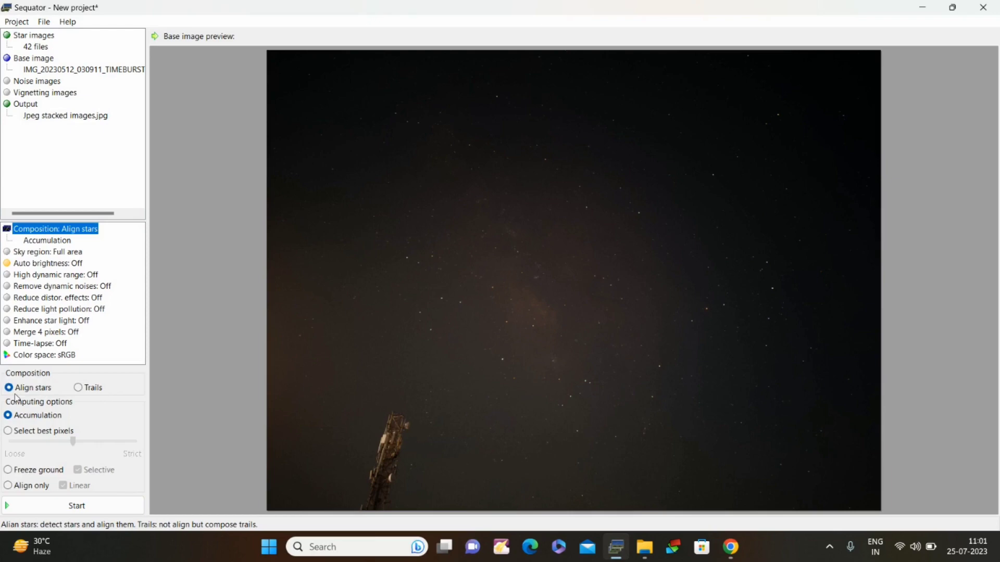
{"action": "left_click", "coordinate": [80, 390]}
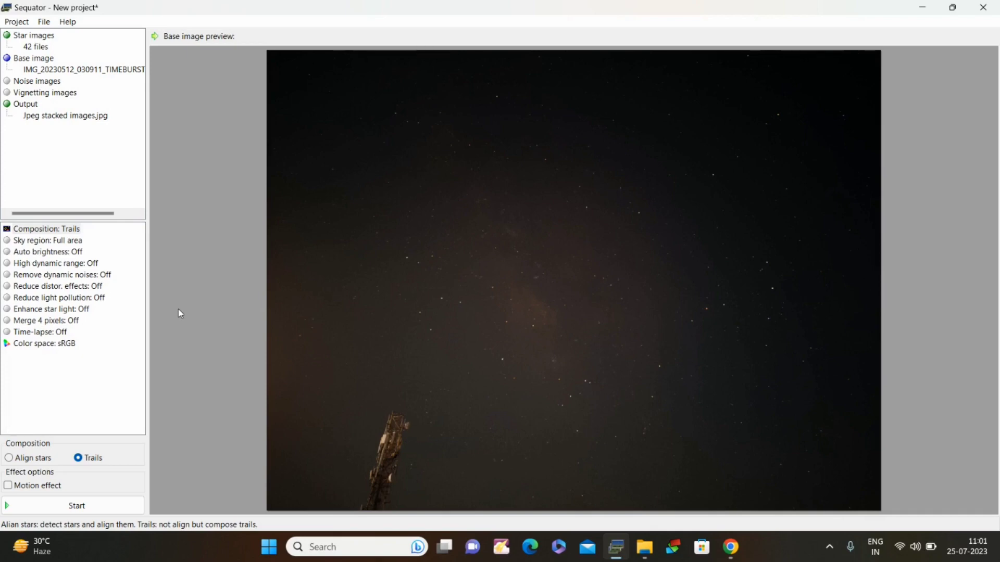
{"action": "left_click", "coordinate": [10, 459]}
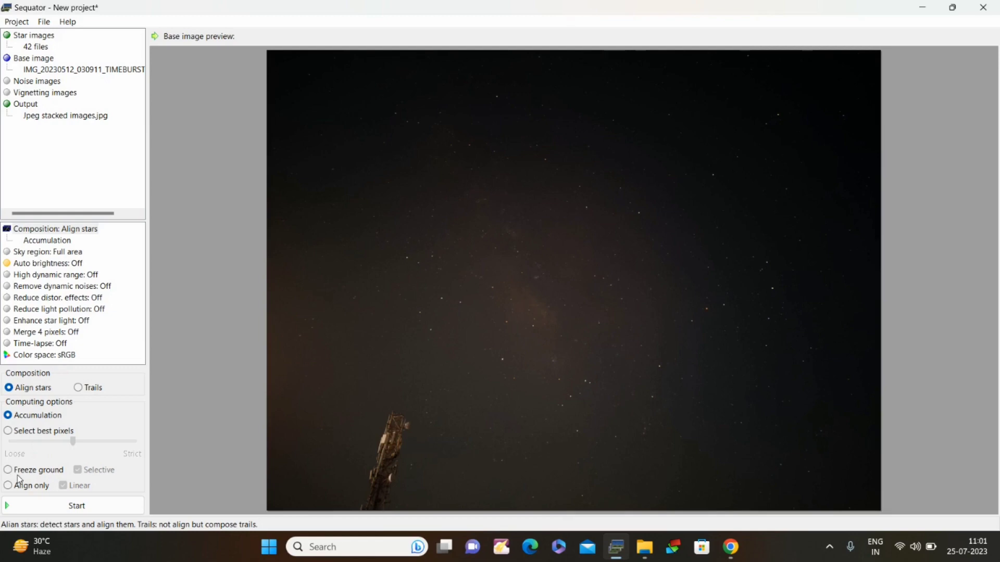
{"action": "left_click", "coordinate": [9, 471]}
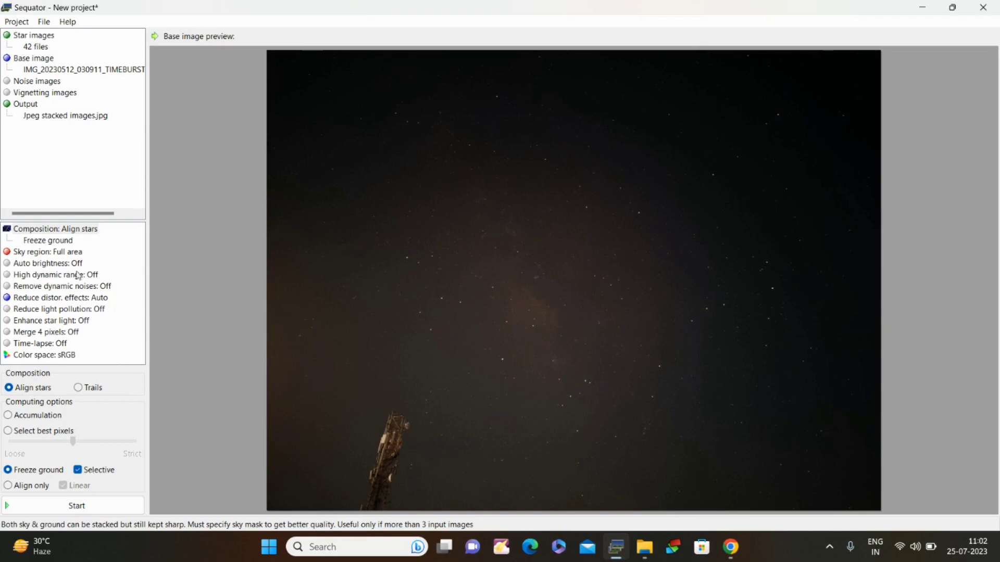
- Define the sky region with a slightly tilted boundary line across the preview, just above the tree trunk
{"action": "left_click", "coordinate": [54, 253]}
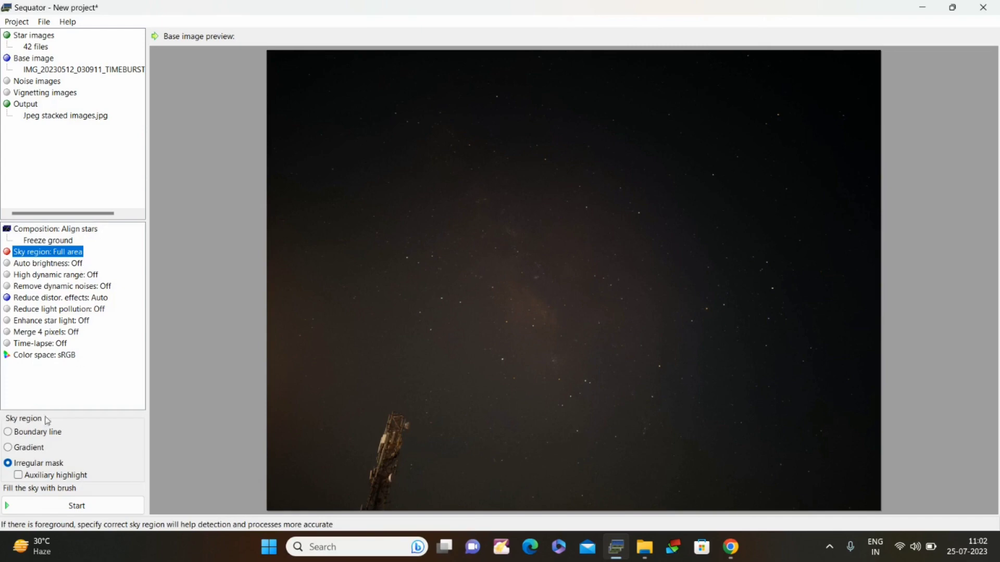
{"action": "left_click", "coordinate": [44, 432]}
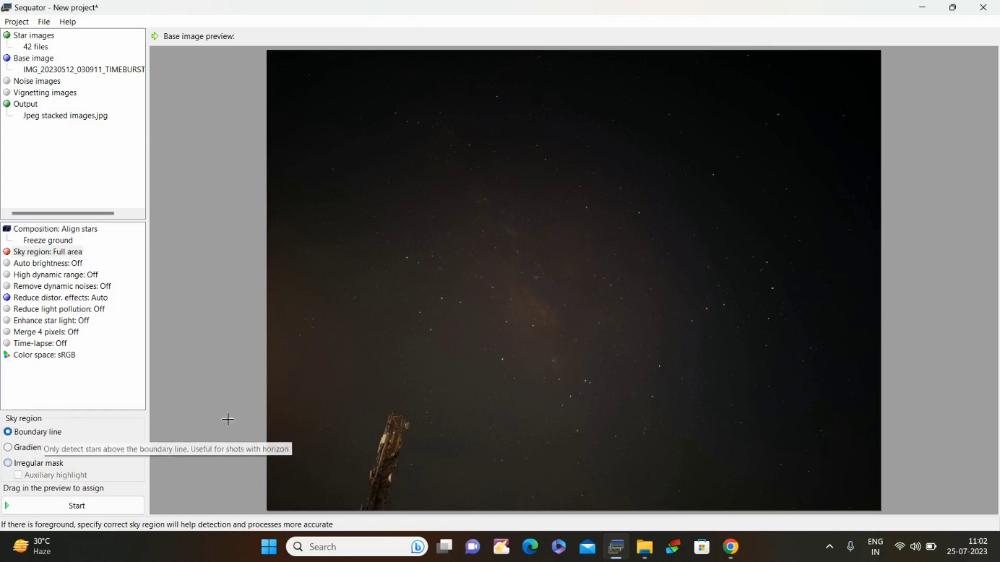
{"action": "left_click_drag", "start_coordinate": [319, 382], "coordinate": [599, 367]}
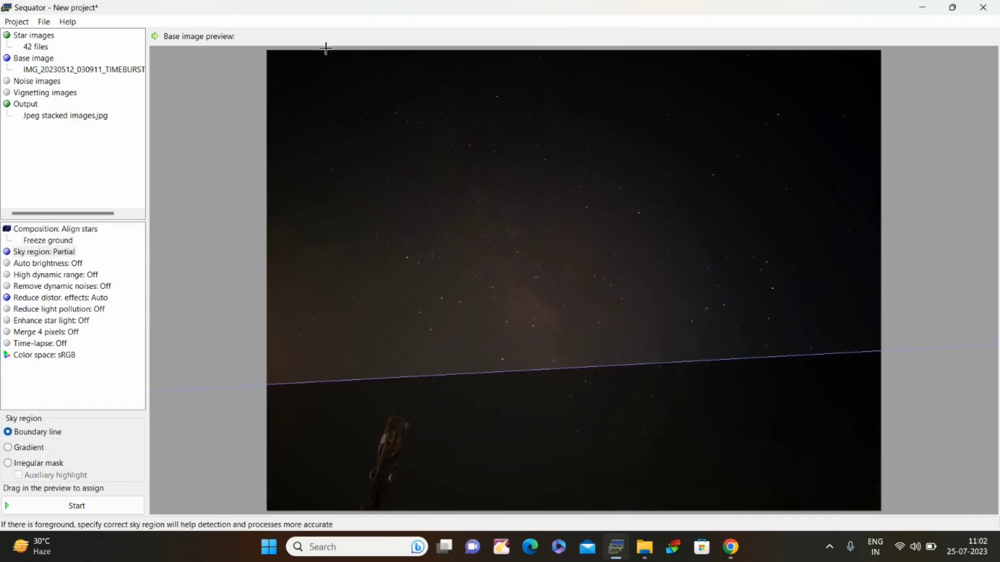
- Try sky boundary lines at different angles and heights on the preview, and a slanted gradient sky region reaching down to the tree trunk
{"action": "left_click_drag", "start_coordinate": [278, 93], "coordinate": [588, 192]}
{"action": "left_click_drag", "start_coordinate": [354, 371], "coordinate": [700, 412]}
{"action": "left_click_drag", "start_coordinate": [285, 497], "coordinate": [598, 498]}
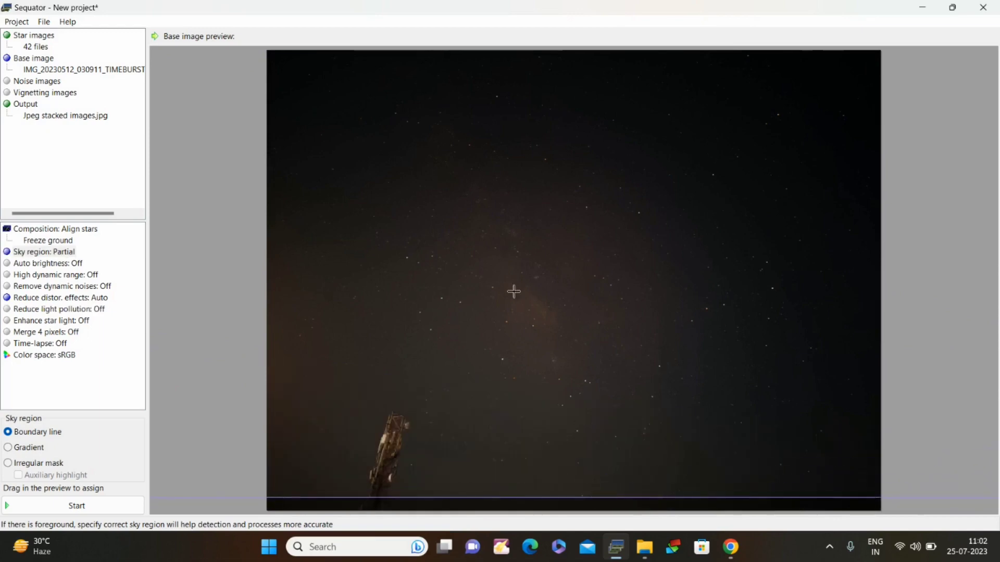
{"action": "left_click_drag", "start_coordinate": [268, 52], "coordinate": [340, 225]}
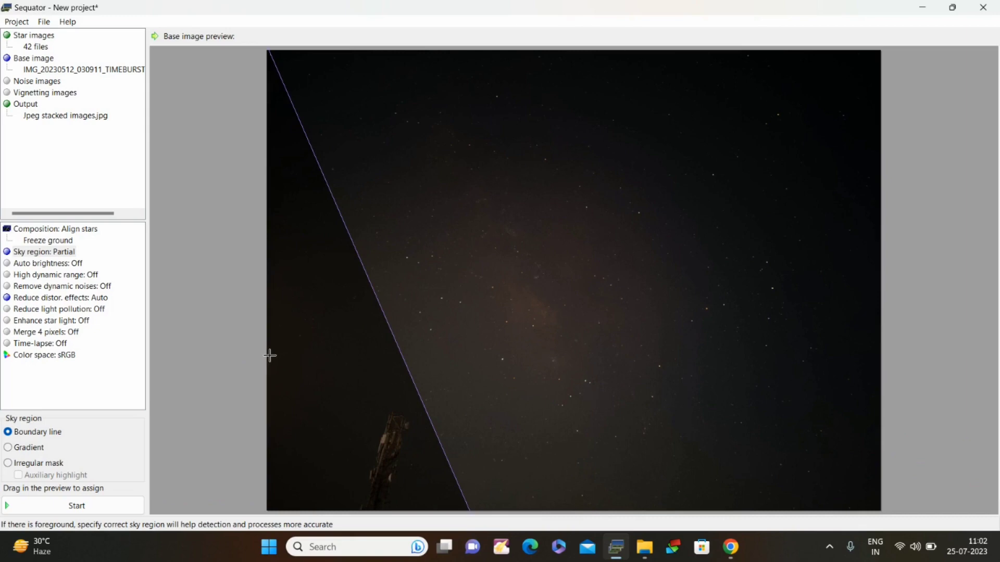
{"action": "left_click", "coordinate": [27, 451]}
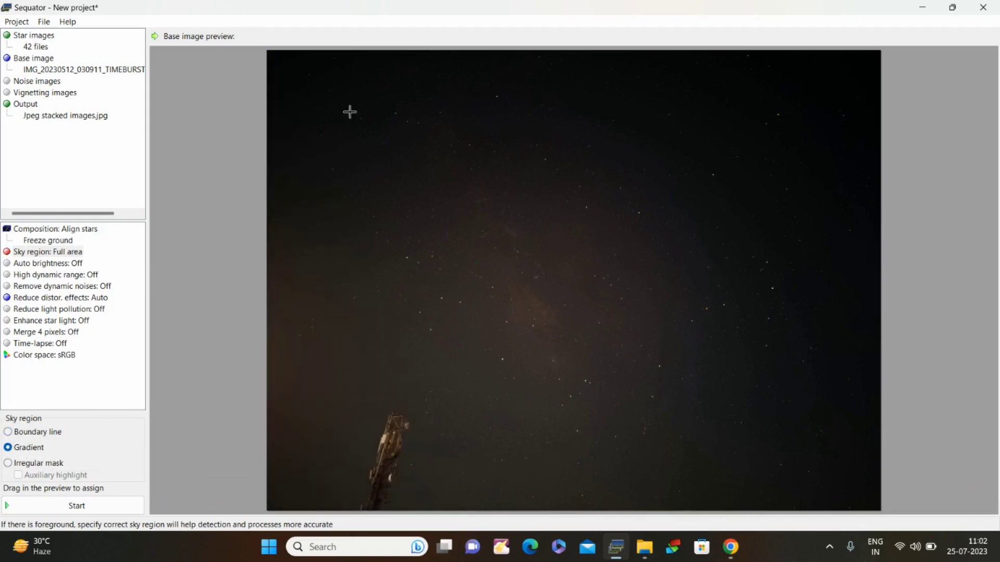
{"action": "left_click_drag", "start_coordinate": [417, 50], "coordinate": [322, 432]}
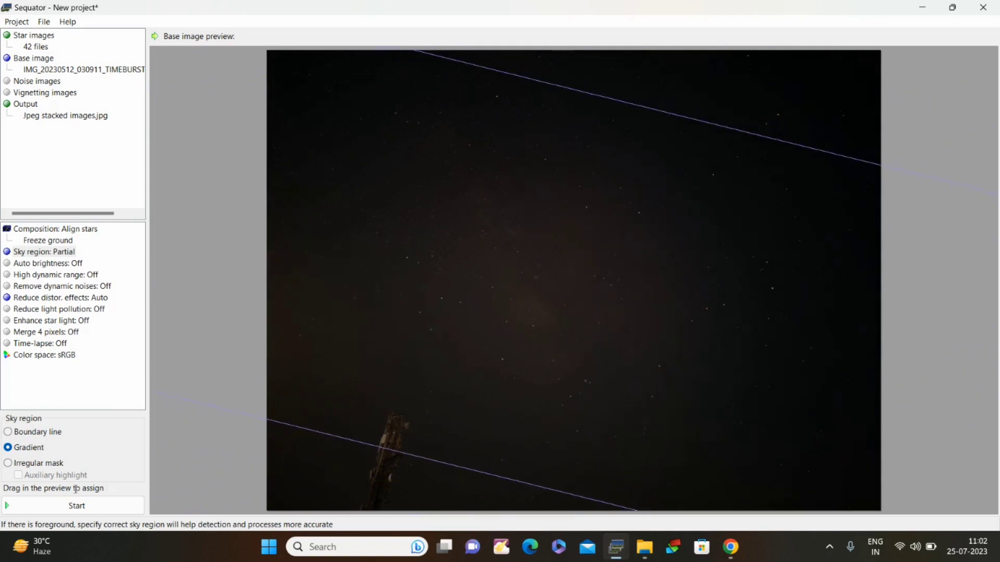
- Define the sky region with an irregular mask, brushing over all the sky around the tree trunk, and enable Auxiliary highlight
{"action": "left_click", "coordinate": [43, 466]}
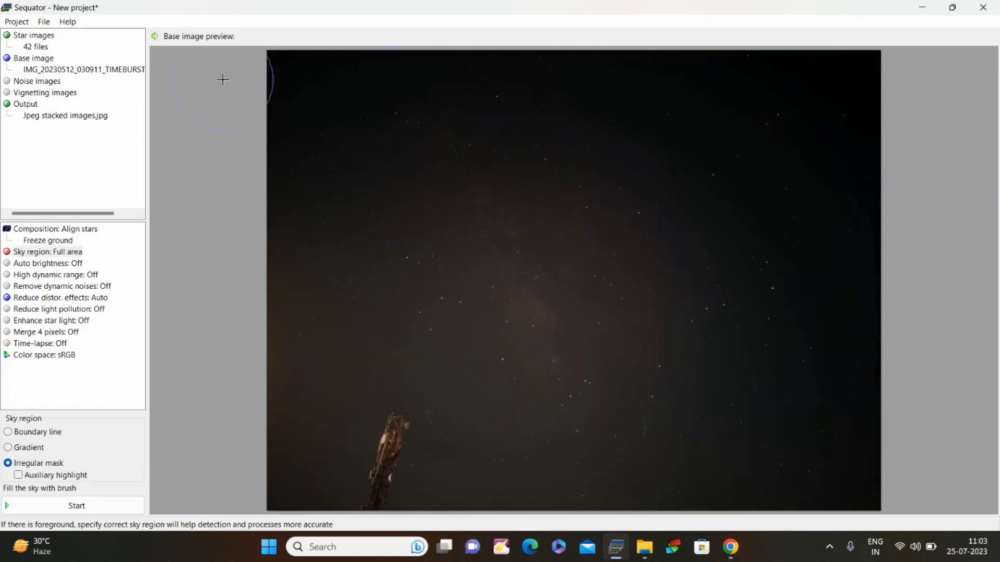
{"action": "mouse_move", "coordinate": [293, 68]}
{"action": "left_mouse_down"}
{"action": "mouse_move", "coordinate": [444, 94]}
{"action": "mouse_move", "coordinate": [868, 81]}
{"action": "mouse_move", "coordinate": [154, 18]}
{"action": "mouse_move", "coordinate": [324, 231]}
{"action": "mouse_move", "coordinate": [262, 112]}
{"action": "mouse_move", "coordinate": [336, 206]}
{"action": "mouse_move", "coordinate": [991, 236]}
{"action": "mouse_move", "coordinate": [212, 330]}
{"action": "mouse_move", "coordinate": [817, 290]}
{"action": "mouse_move", "coordinate": [578, 241]}
{"action": "mouse_move", "coordinate": [504, 249]}
{"action": "left_mouse_up"}
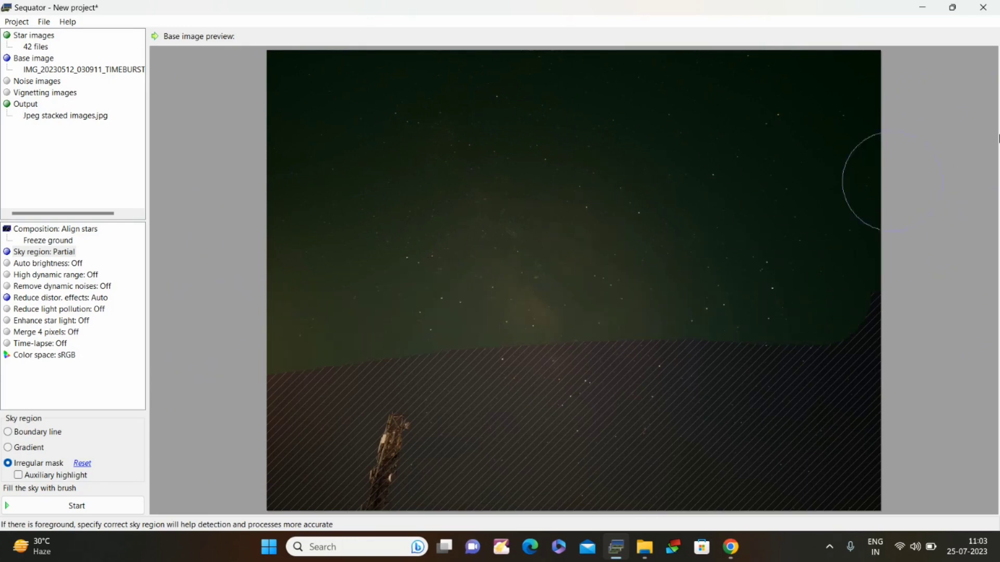
{"action": "mouse_move", "coordinate": [834, 390]}
{"action": "left_mouse_down"}
{"action": "mouse_move", "coordinate": [861, 441]}
{"action": "mouse_move", "coordinate": [848, 239]}
{"action": "mouse_move", "coordinate": [795, 368]}
{"action": "mouse_move", "coordinate": [644, 375]}
{"action": "mouse_move", "coordinate": [624, 361]}
{"action": "mouse_move", "coordinate": [633, 362]}
{"action": "mouse_move", "coordinate": [531, 467]}
{"action": "mouse_move", "coordinate": [513, 364]}
{"action": "mouse_move", "coordinate": [507, 457]}
{"action": "left_mouse_up"}
{"action": "mouse_move", "coordinate": [458, 328]}
{"action": "left_mouse_down"}
{"action": "mouse_move", "coordinate": [313, 351]}
{"action": "mouse_move", "coordinate": [431, 341]}
{"action": "mouse_move", "coordinate": [461, 350]}
{"action": "mouse_move", "coordinate": [264, 339]}
{"action": "mouse_move", "coordinate": [270, 364]}
{"action": "mouse_move", "coordinate": [239, 493]}
{"action": "mouse_move", "coordinate": [297, 430]}
{"action": "left_mouse_up"}
{"action": "left_click_drag", "start_coordinate": [310, 413], "coordinate": [309, 481]}
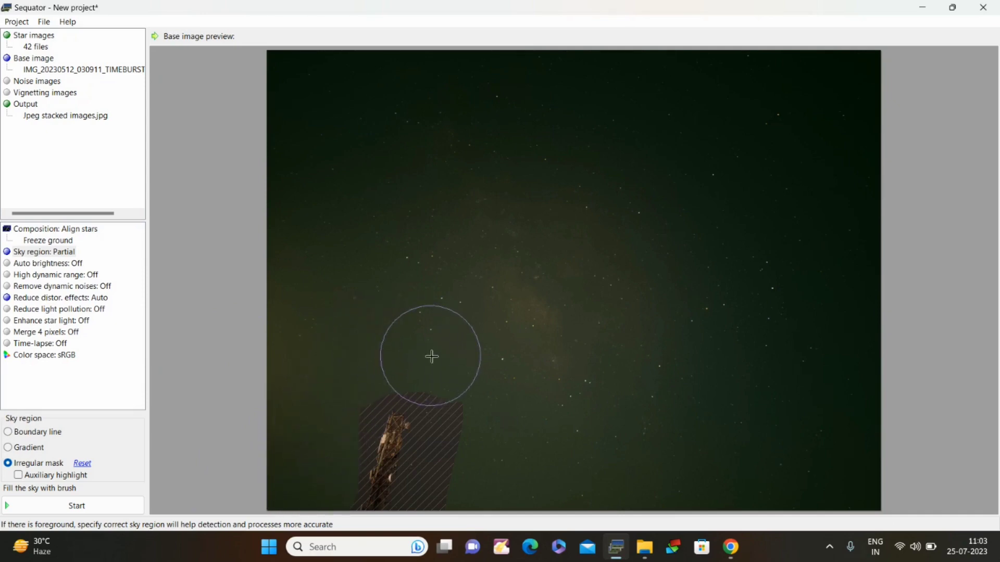
{"action": "left_click_drag", "start_coordinate": [472, 388], "coordinate": [474, 503]}
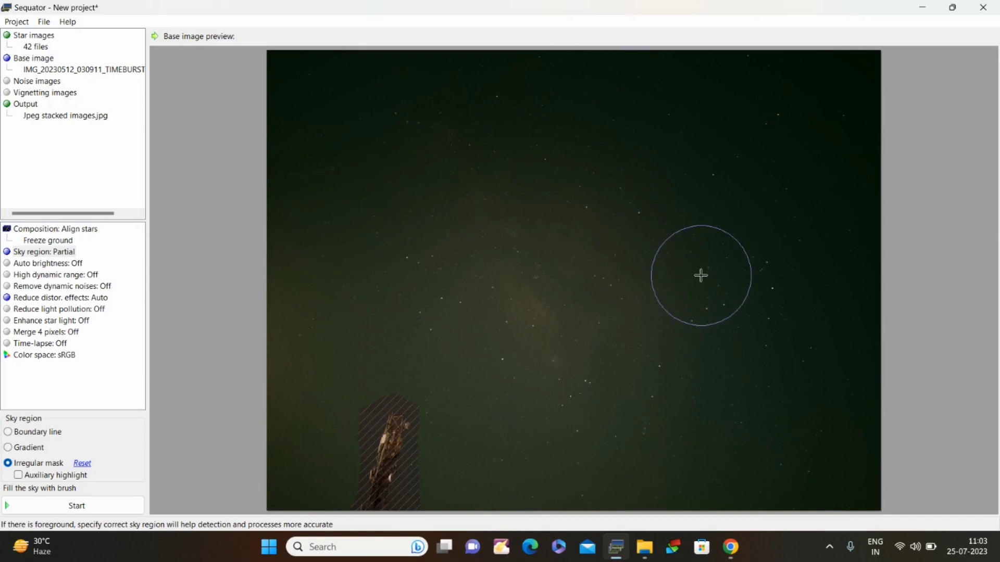
{"action": "left_click", "coordinate": [18, 476]}
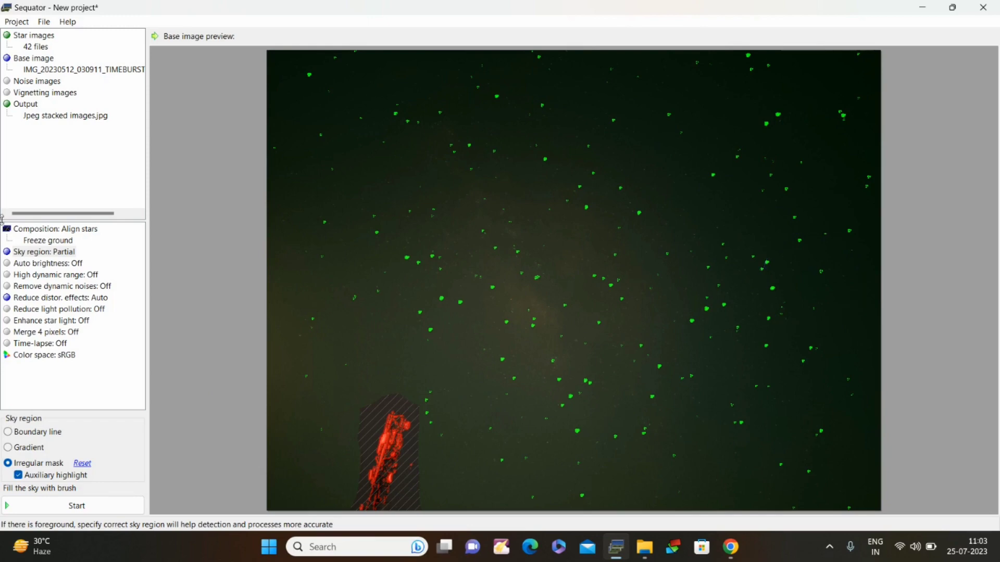
- Check the distortion, composition and sky region settings, and run the stacking through to completion
{"action": "left_click", "coordinate": [48, 300]}
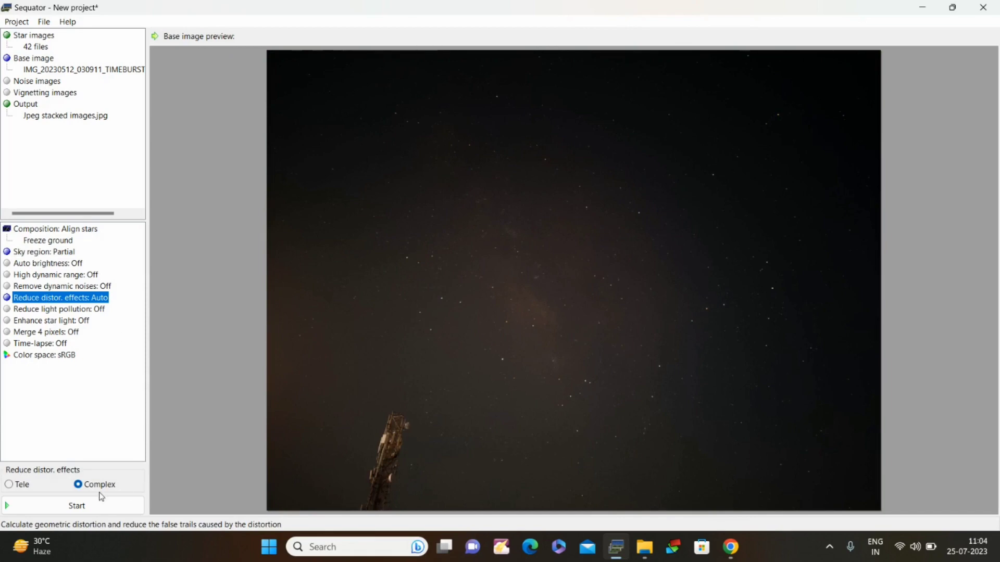
{"action": "left_click", "coordinate": [79, 234]}
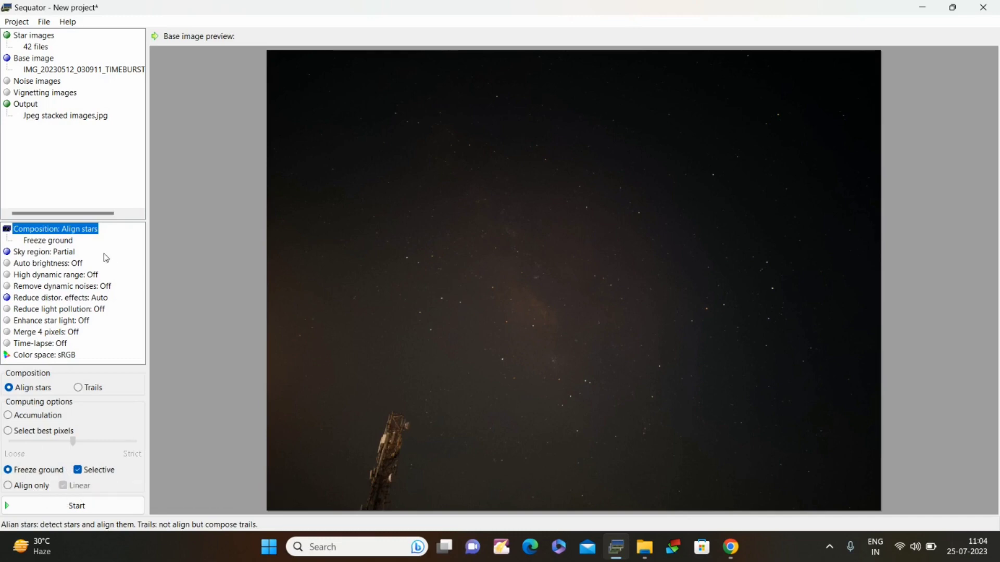
{"action": "left_click", "coordinate": [62, 253]}
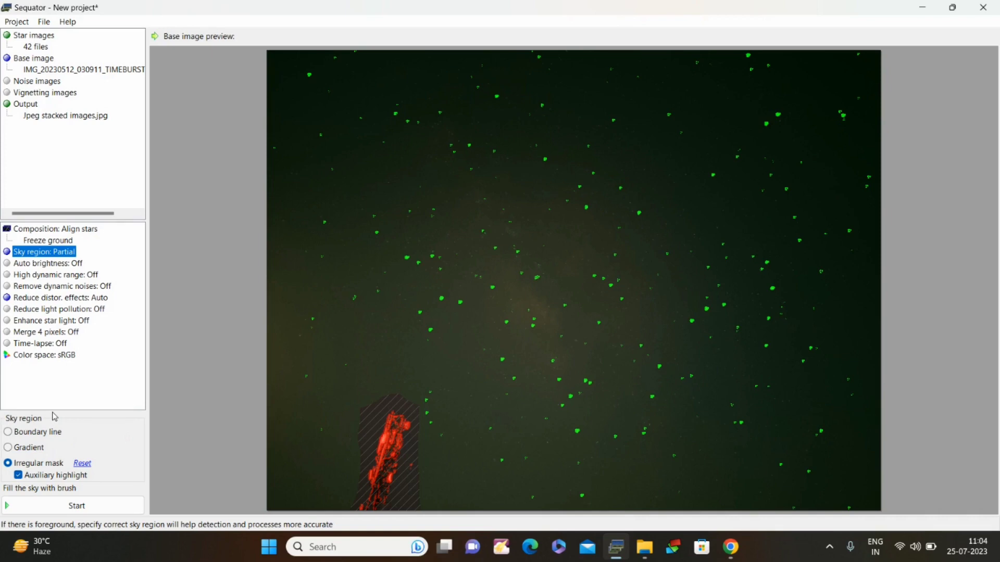
{"action": "left_click", "coordinate": [66, 300]}
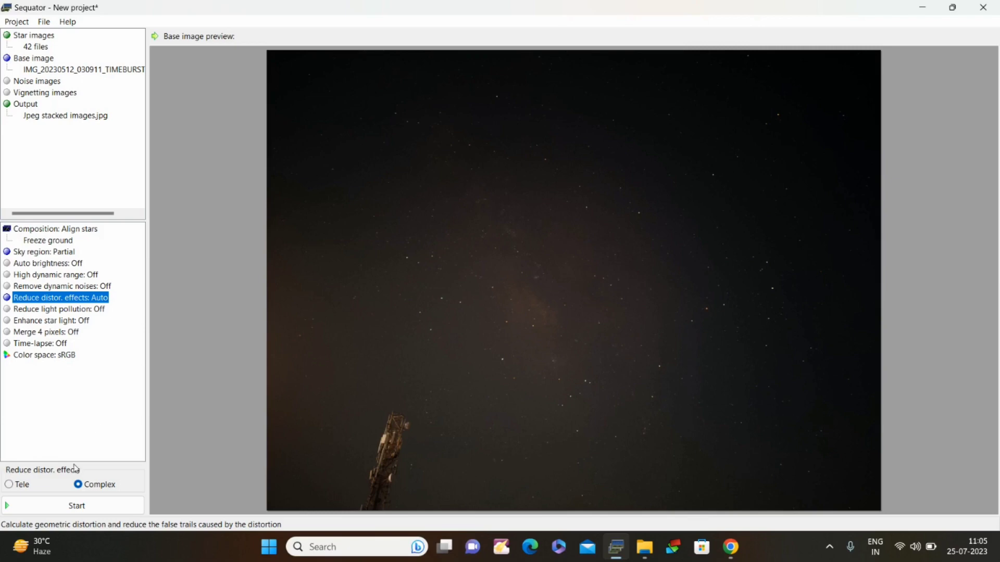
{"action": "left_click", "coordinate": [69, 504]}
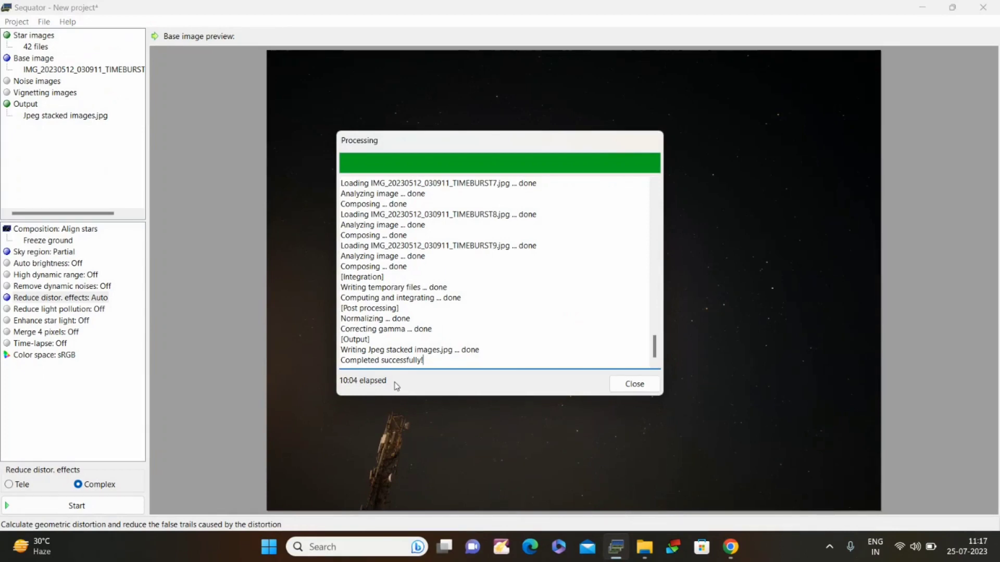
{"action": "left_click", "coordinate": [631, 384]}
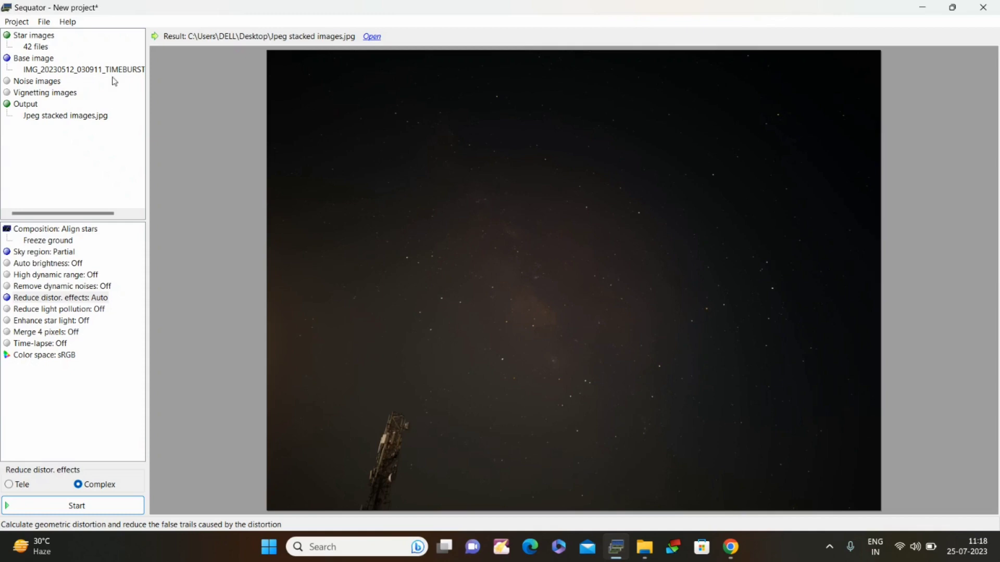
- Reassign the output to the existing "Jpeg stacked images.jpg" on the Desktop, accepting its replacement
{"action": "left_click", "coordinate": [62, 115]}
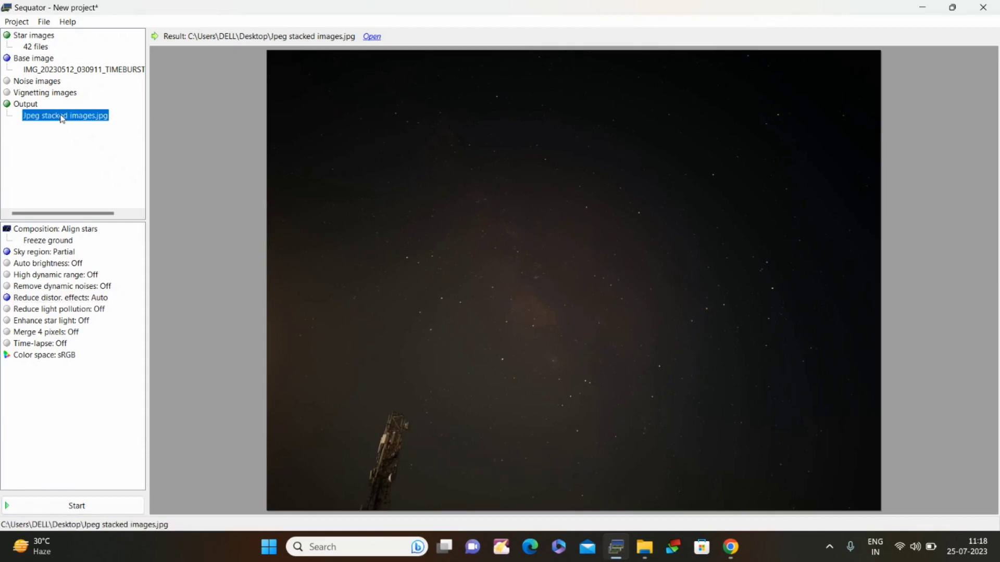
{"action": "double_click", "coordinate": [62, 116]}
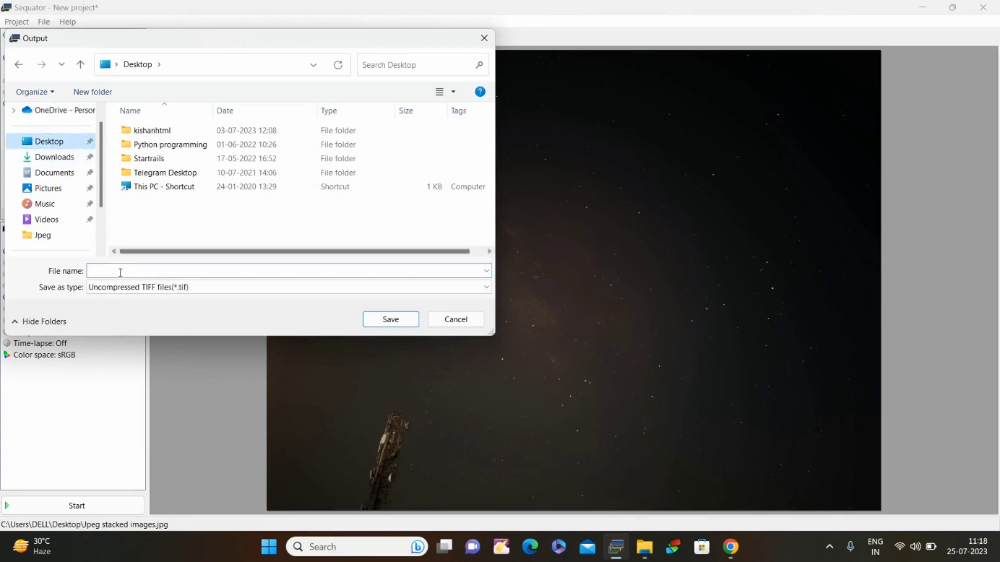
{"action": "type", "text": "Jpeg stacked images.jpg"}
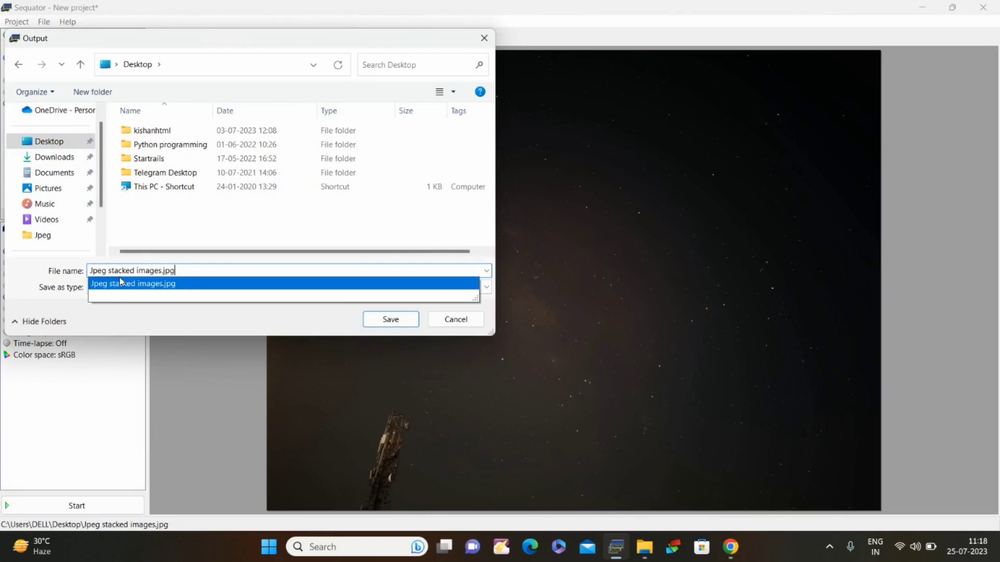
{"action": "left_click", "coordinate": [121, 283]}
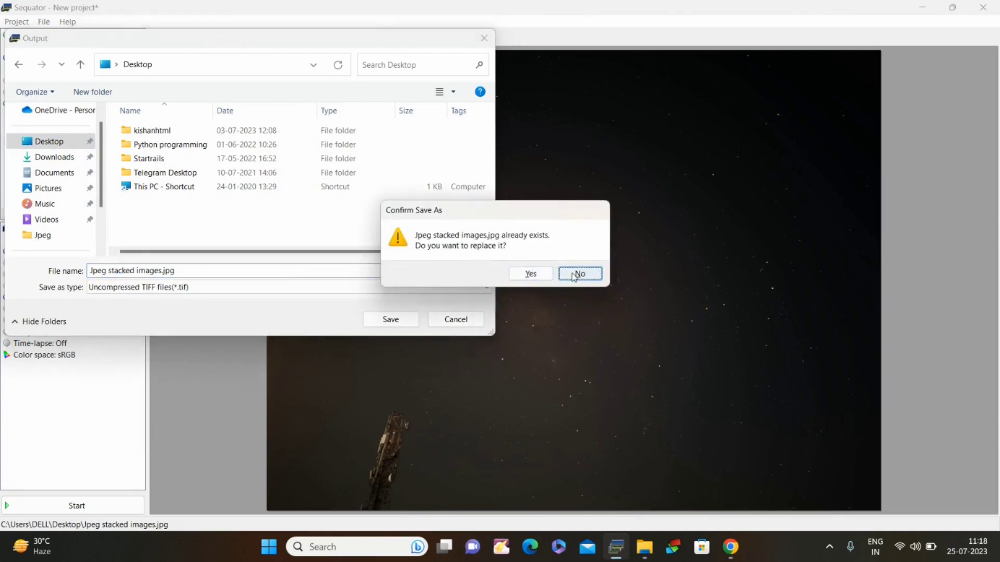
{"action": "left_click", "coordinate": [534, 275]}
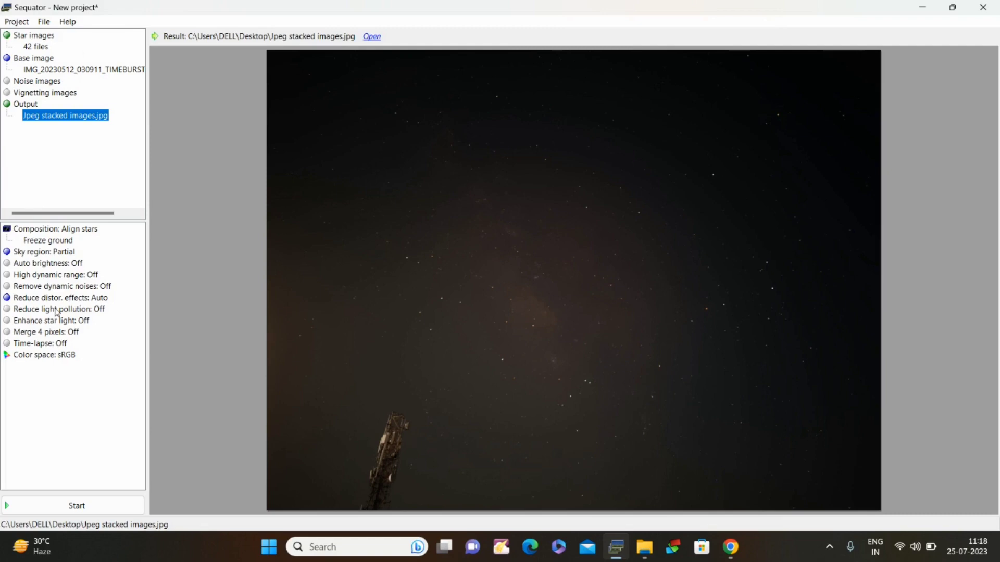
- Create a new project without saving the current one
{"action": "left_click", "coordinate": [13, 20]}
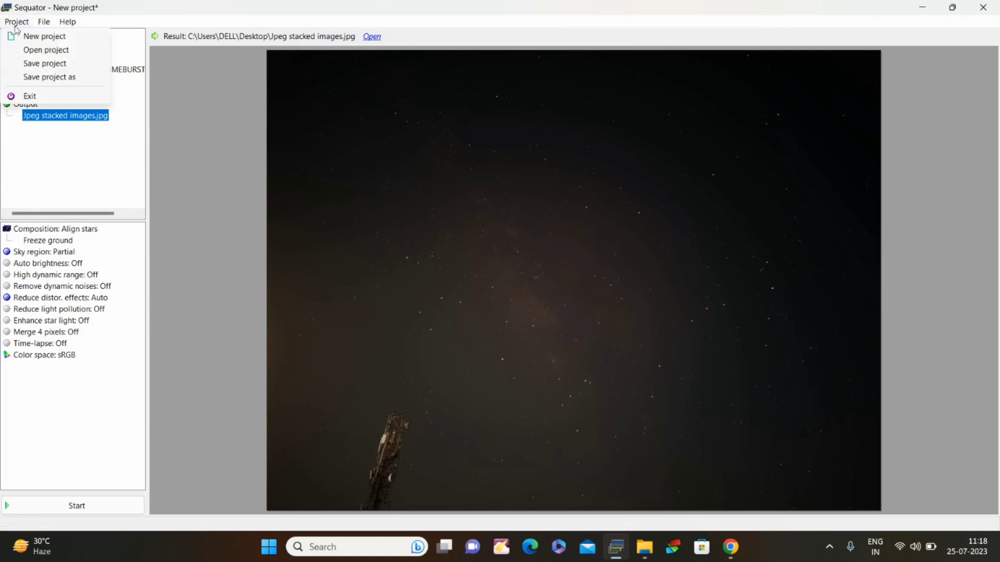
{"action": "left_click", "coordinate": [23, 37]}
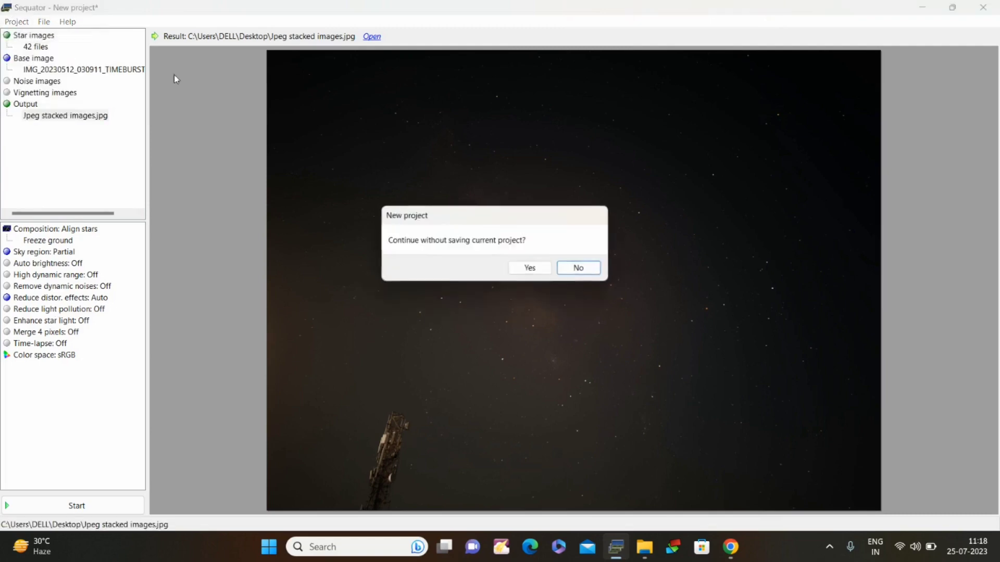
{"action": "left_click", "coordinate": [530, 271]}
- Add all DNG shots from Astrophotography 2023 > Milkyway 2023 > May Village > 12-05-23 > 42 images on drive E as star images
{"action": "double_click", "coordinate": [47, 36]}
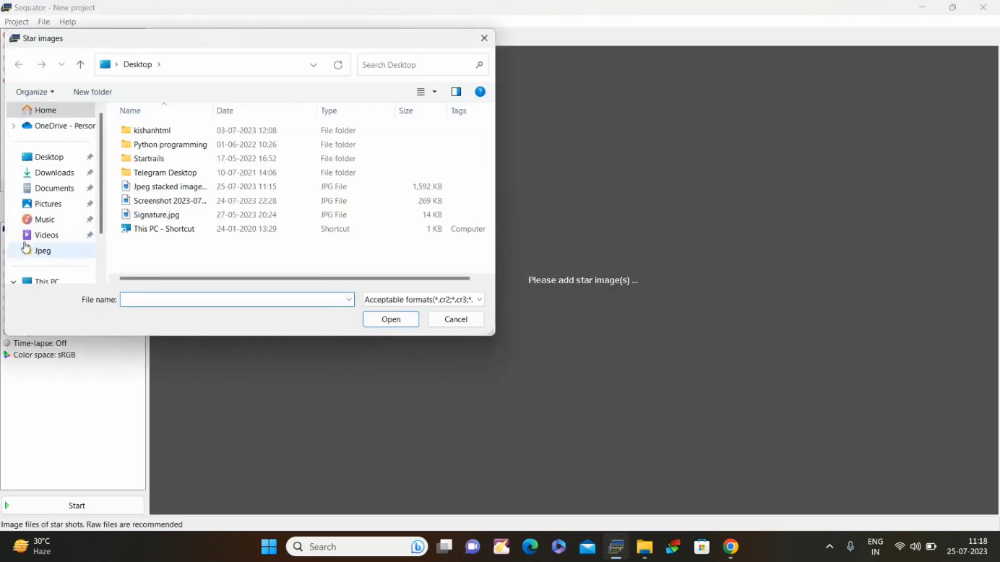
{"action": "scroll", "coordinate": [52, 250], "scroll_direction": "down", "scroll_amount": 2}
{"action": "left_click", "coordinate": [76, 237]}
{"action": "double_click", "coordinate": [148, 249]}
{"action": "left_click", "coordinate": [187, 163]}
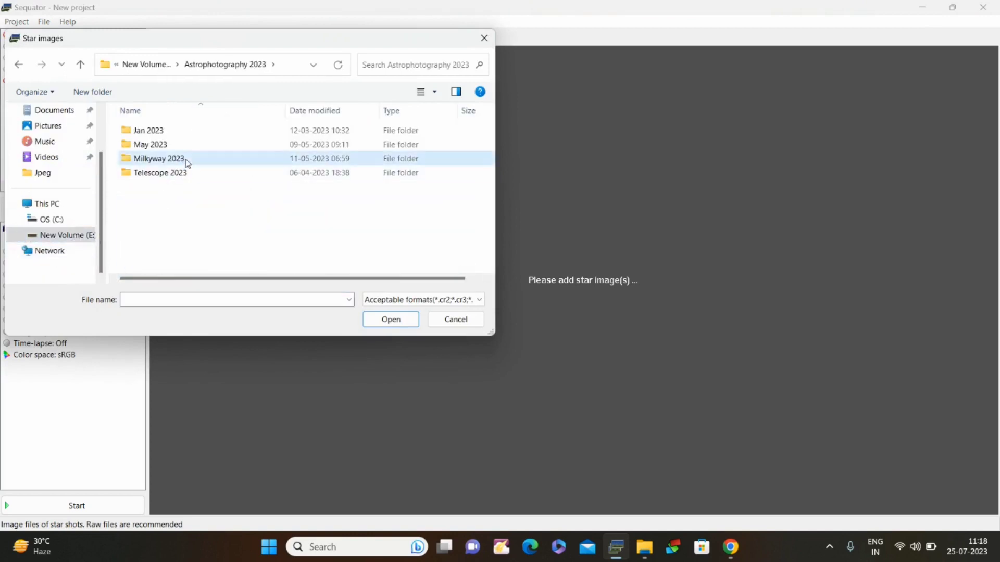
{"action": "double_click", "coordinate": [187, 163]}
{"action": "double_click", "coordinate": [177, 174]}
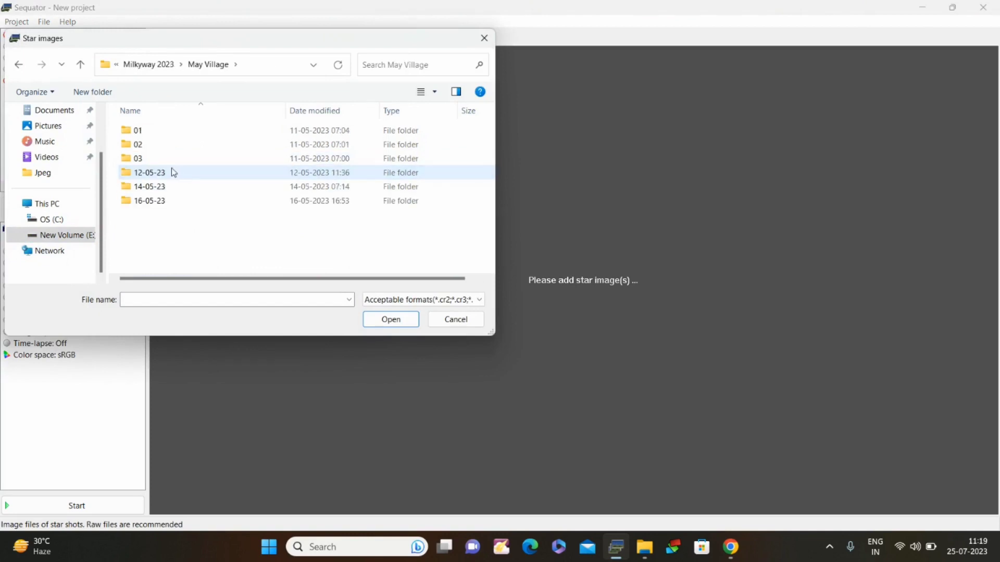
{"action": "double_click", "coordinate": [174, 173]}
{"action": "double_click", "coordinate": [174, 134]}
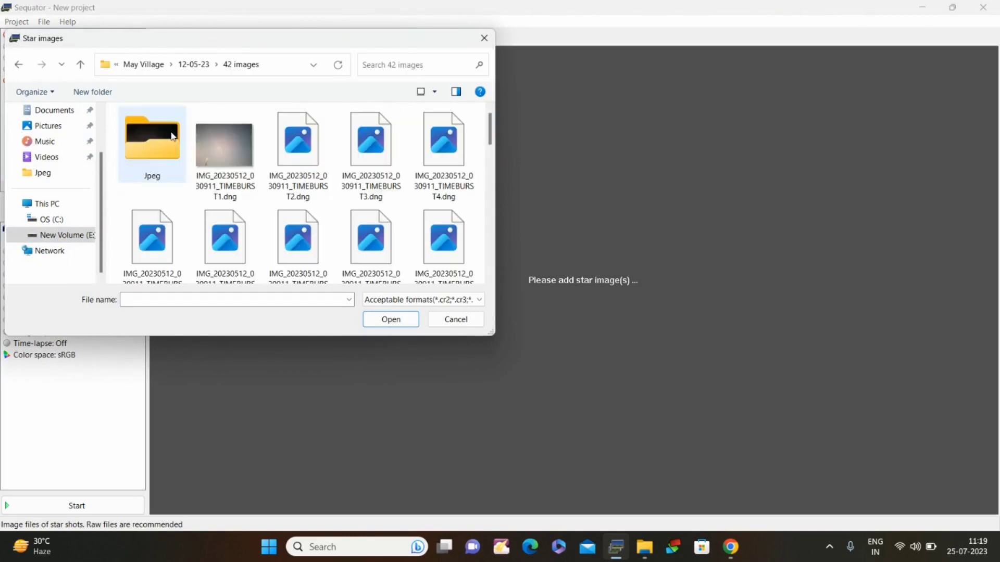
{"action": "left_click", "coordinate": [236, 161]}
{"action": "key", "text": "shift+End"}
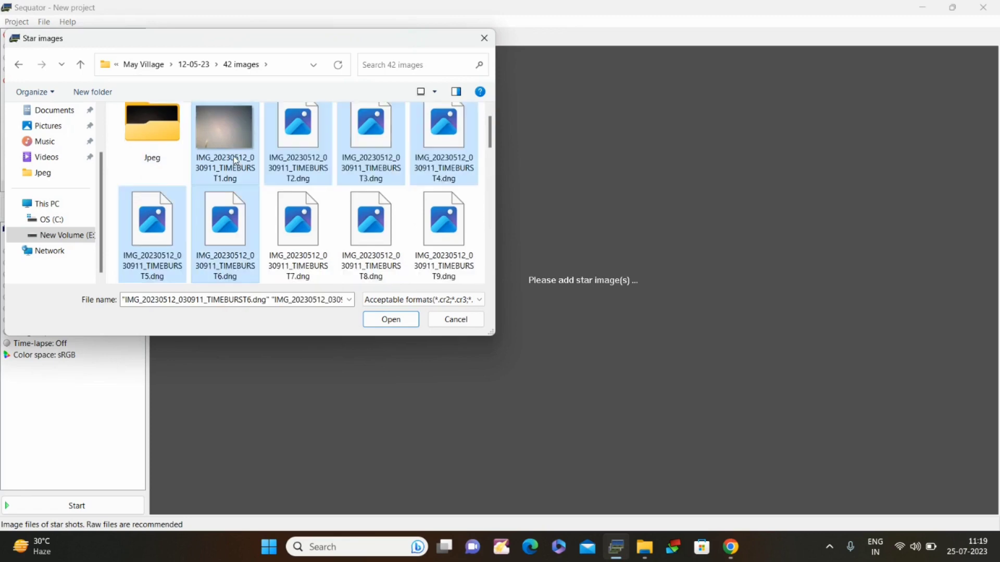
{"action": "key", "text": "Return"}
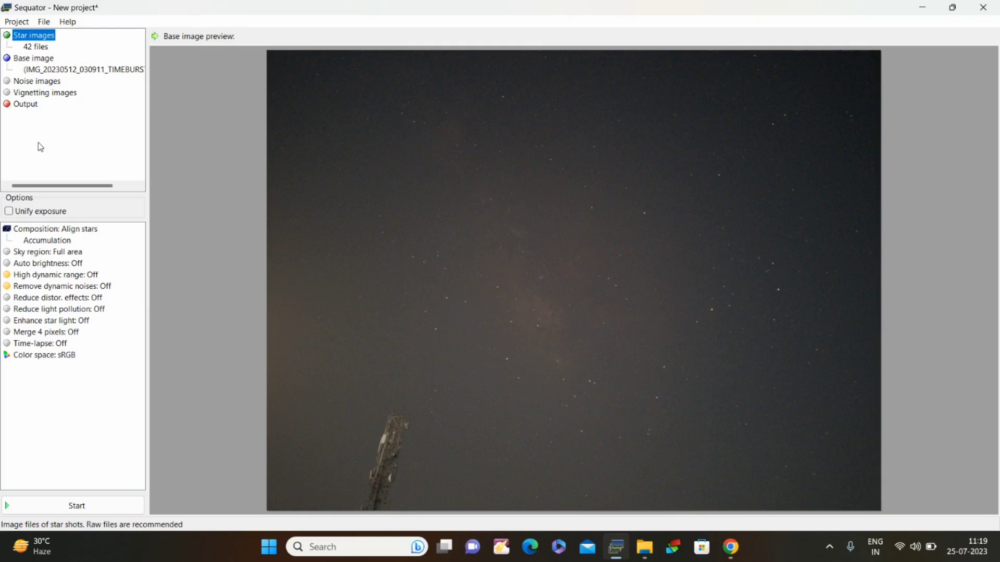
- Set the output to an uncompressed TIFF file named "raw stacked image" on the Desktop
{"action": "mouse_move", "coordinate": [46, 189]}
{"action": "left_mouse_down"}
{"action": "mouse_move", "coordinate": [121, 196]}
{"action": "mouse_move", "coordinate": [47, 189]}
{"action": "left_mouse_up"}
{"action": "left_click", "coordinate": [15, 107]}
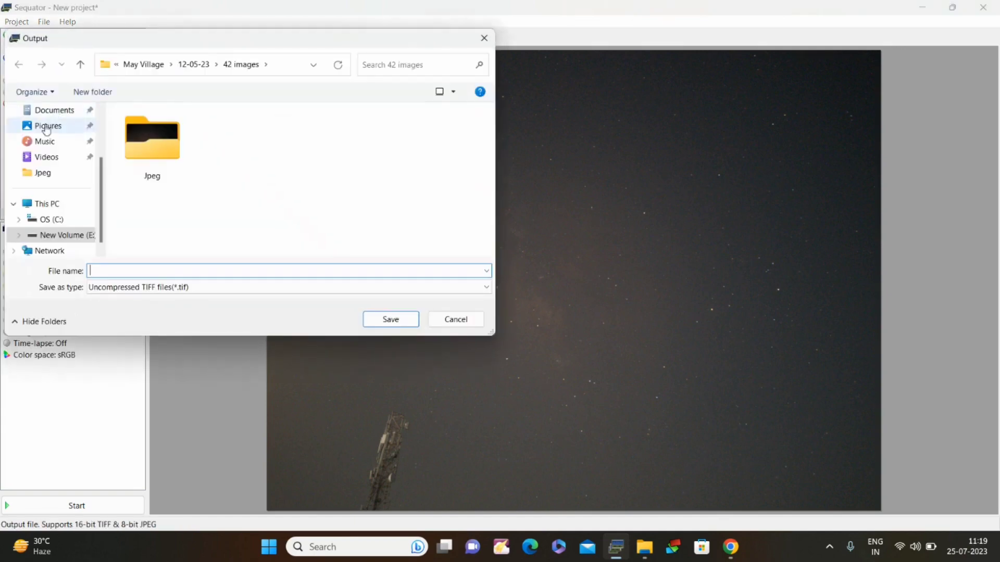
{"action": "scroll", "coordinate": [36, 209], "scroll_direction": "up", "scroll_amount": 2}
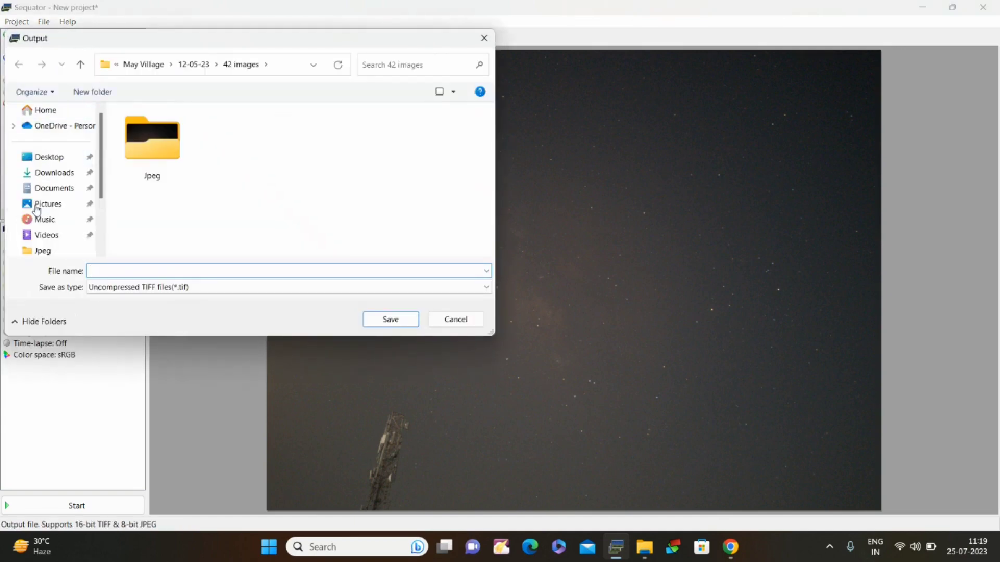
{"action": "left_click", "coordinate": [66, 160]}
{"action": "left_click", "coordinate": [134, 268]}
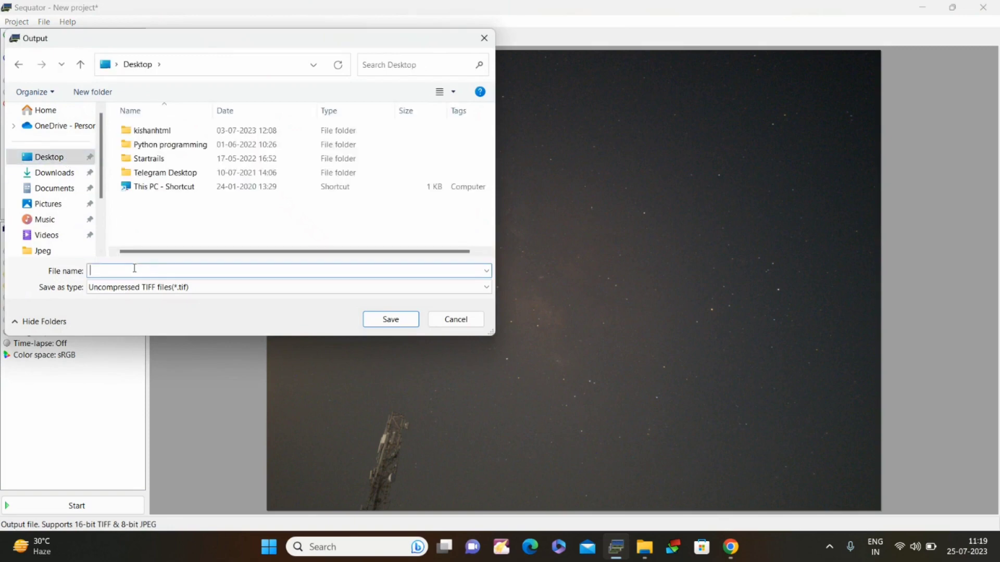
{"action": "type", "text": "raw stacked image"}
{"action": "key", "text": "Return"}
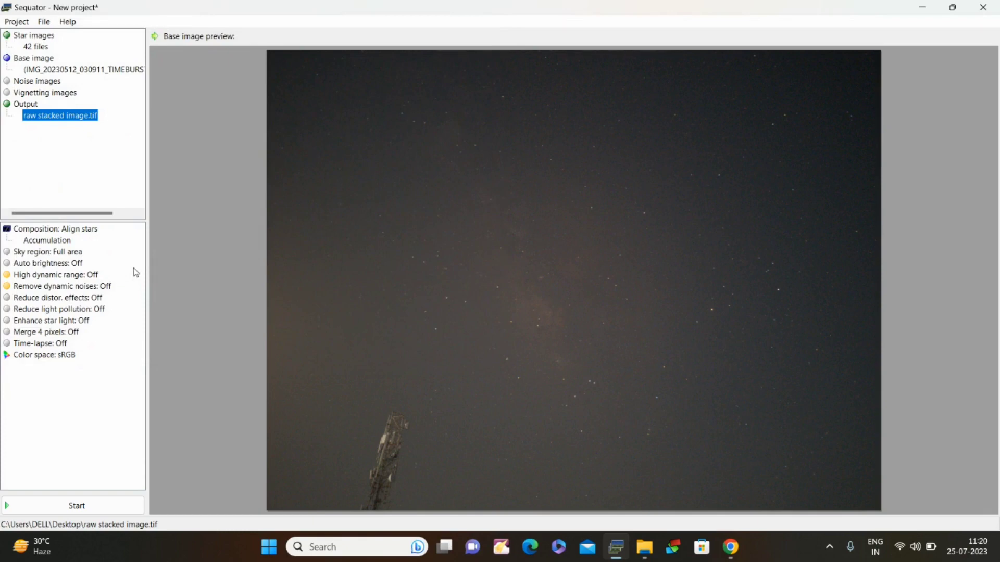
- Set the raw project's composition to Align stars with the Freeze ground computing option
{"action": "left_click", "coordinate": [89, 232]}
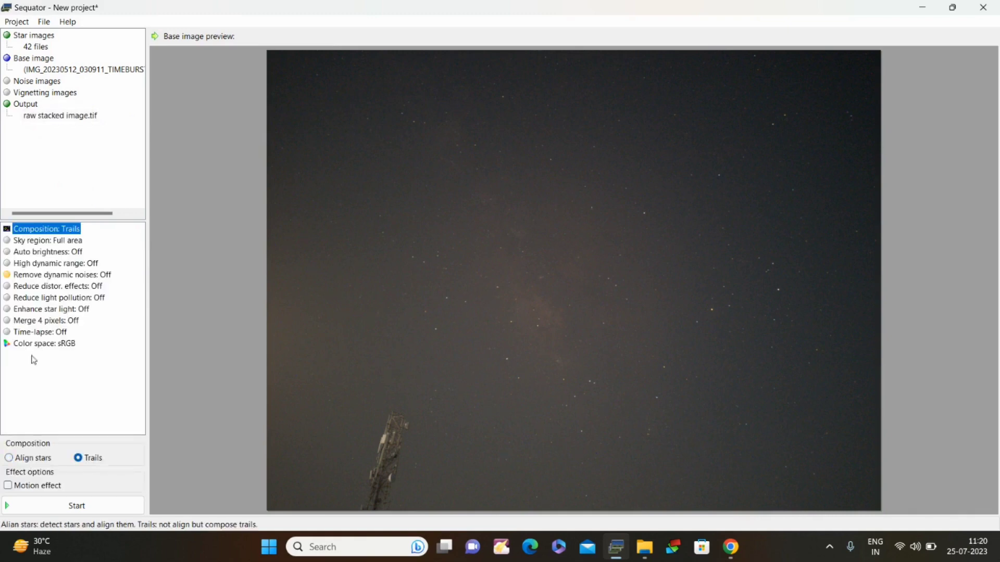
{"action": "left_click", "coordinate": [18, 457]}
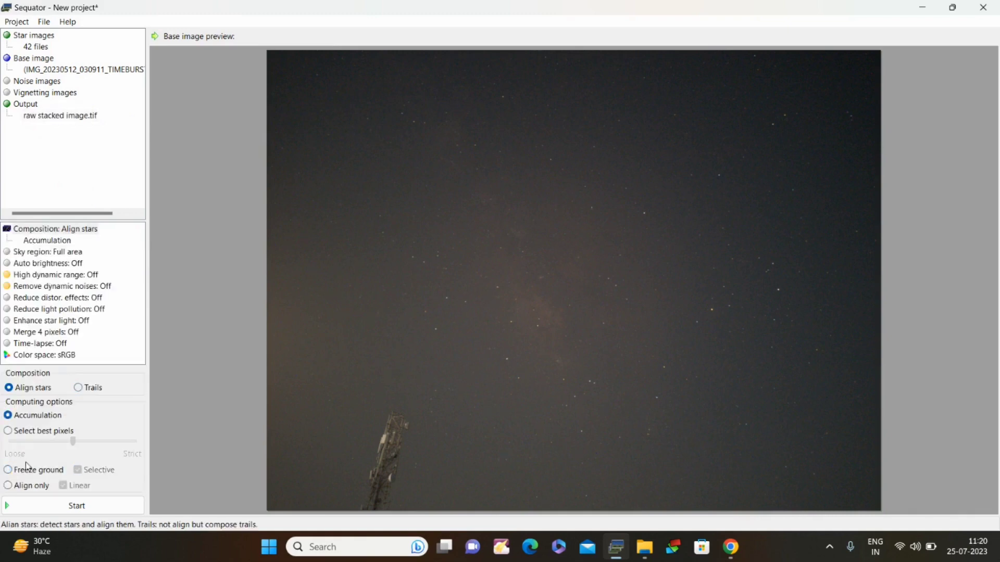
{"action": "left_click", "coordinate": [32, 471]}
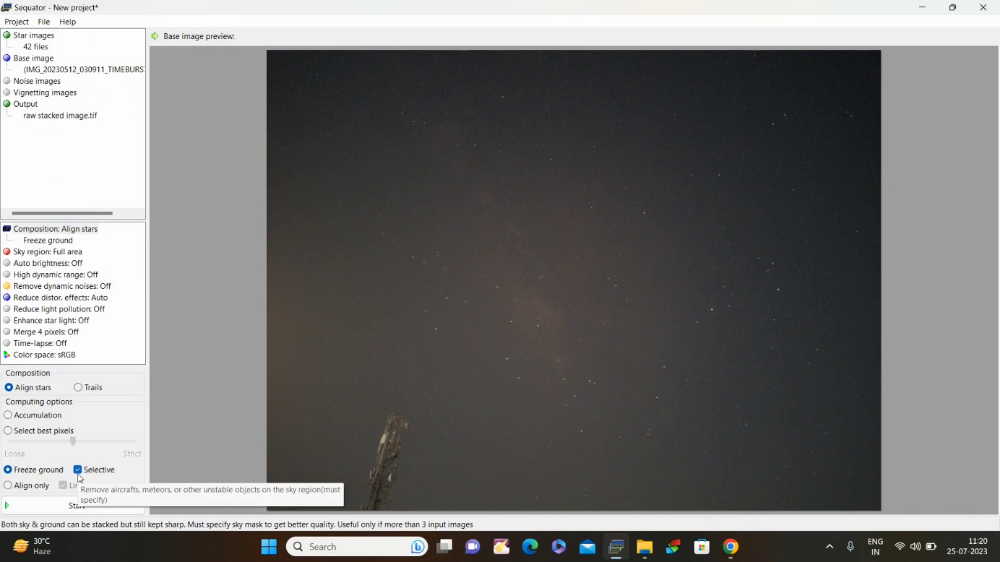
- Paint an irregular-mask sky region over the whole sky, leaving out the upright foreground post and a narrow margin around it
{"action": "left_click", "coordinate": [71, 254]}
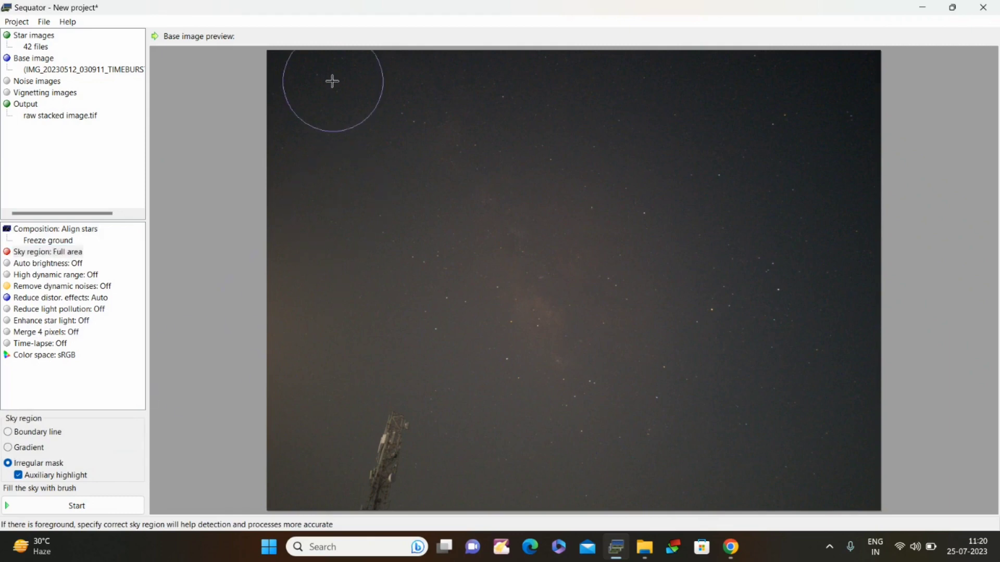
{"action": "mouse_move", "coordinate": [310, 81]}
{"action": "left_mouse_down"}
{"action": "mouse_move", "coordinate": [504, 94]}
{"action": "mouse_move", "coordinate": [606, 115]}
{"action": "left_mouse_up"}
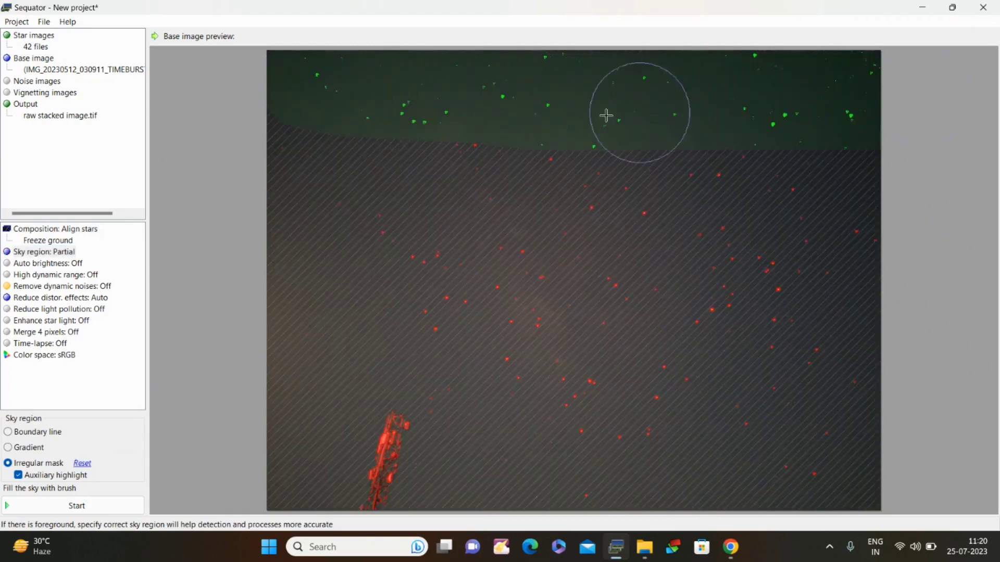
{"action": "mouse_move", "coordinate": [322, 87]}
{"action": "left_mouse_down"}
{"action": "mouse_move", "coordinate": [270, 187]}
{"action": "mouse_move", "coordinate": [707, 117]}
{"action": "mouse_move", "coordinate": [950, 148]}
{"action": "mouse_move", "coordinate": [572, 175]}
{"action": "mouse_move", "coordinate": [895, 84]}
{"action": "mouse_move", "coordinate": [962, 353]}
{"action": "mouse_move", "coordinate": [913, 389]}
{"action": "mouse_move", "coordinate": [944, 188]}
{"action": "mouse_move", "coordinate": [767, 421]}
{"action": "mouse_move", "coordinate": [805, 282]}
{"action": "mouse_move", "coordinate": [863, 169]}
{"action": "mouse_move", "coordinate": [744, 372]}
{"action": "mouse_move", "coordinate": [658, 385]}
{"action": "mouse_move", "coordinate": [674, 262]}
{"action": "left_mouse_up"}
{"action": "left_click", "coordinate": [673, 547]}
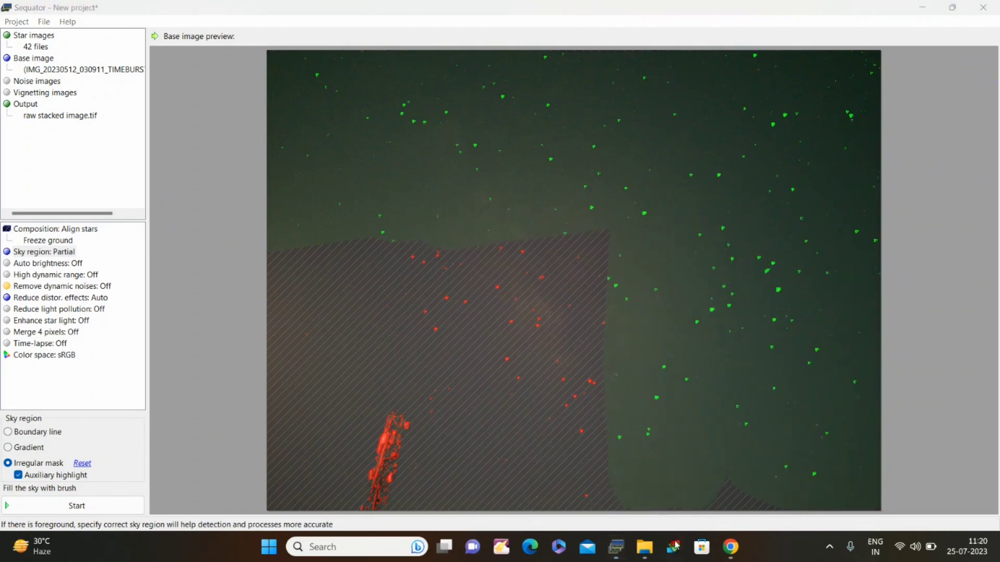
{"action": "mouse_move", "coordinate": [731, 475]}
{"action": "left_mouse_down"}
{"action": "mouse_move", "coordinate": [835, 522]}
{"action": "mouse_move", "coordinate": [522, 486]}
{"action": "mouse_move", "coordinate": [609, 332]}
{"action": "left_mouse_up"}
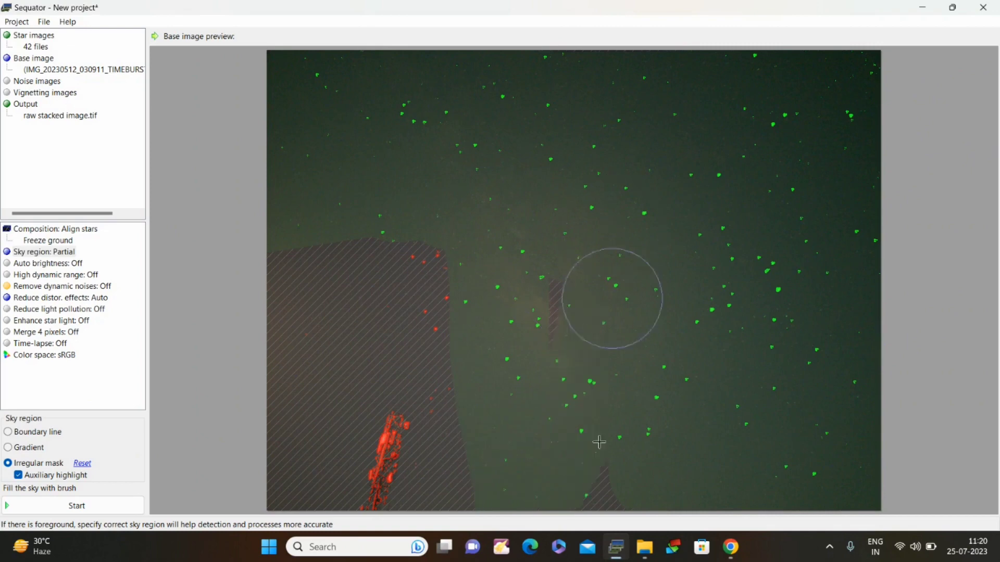
{"action": "mouse_move", "coordinate": [553, 352]}
{"action": "left_mouse_down"}
{"action": "mouse_move", "coordinate": [247, 278]}
{"action": "mouse_move", "coordinate": [390, 331]}
{"action": "mouse_move", "coordinate": [442, 340]}
{"action": "mouse_move", "coordinate": [391, 328]}
{"action": "mouse_move", "coordinate": [284, 336]}
{"action": "mouse_move", "coordinate": [265, 388]}
{"action": "mouse_move", "coordinate": [277, 479]}
{"action": "mouse_move", "coordinate": [304, 354]}
{"action": "mouse_move", "coordinate": [343, 345]}
{"action": "mouse_move", "coordinate": [450, 355]}
{"action": "mouse_move", "coordinate": [462, 368]}
{"action": "mouse_move", "coordinate": [479, 528]}
{"action": "left_mouse_up"}
{"action": "left_click_drag", "start_coordinate": [320, 394], "coordinate": [302, 459]}
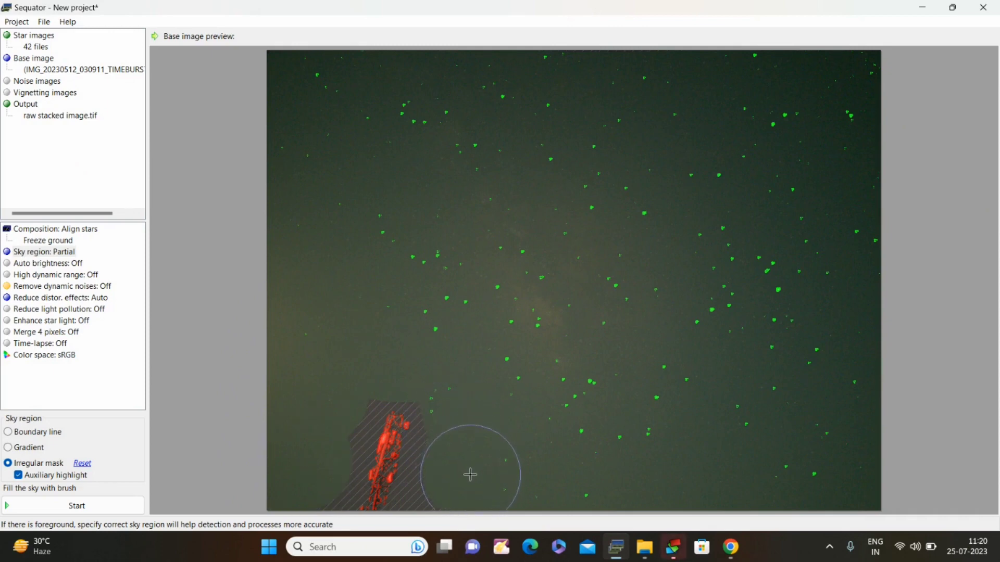
- Enable light pollution reduction in Uneven mode with Intelligently-aggressive on and the strength midway between Weak and Strong
{"action": "left_click", "coordinate": [82, 301]}
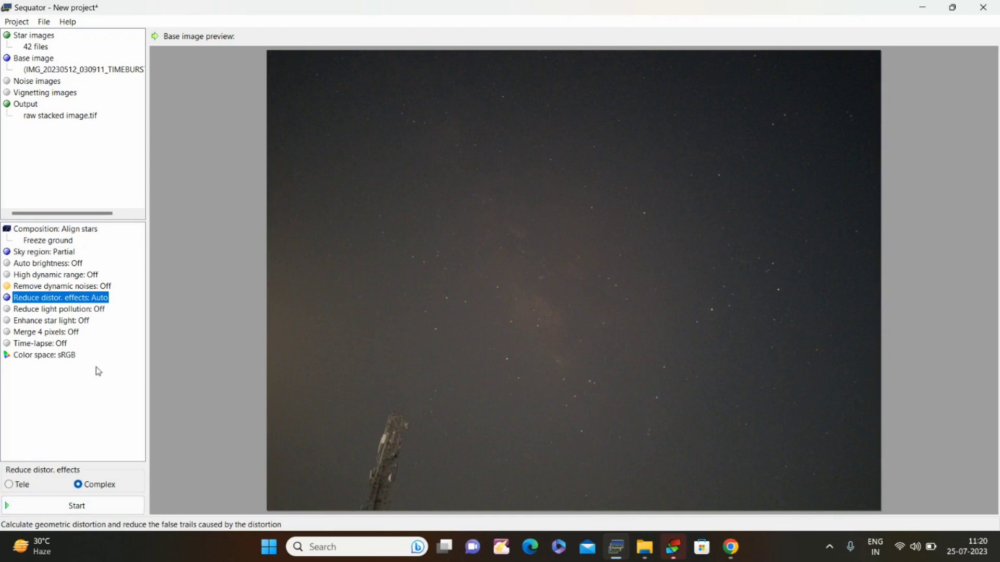
{"action": "left_click", "coordinate": [97, 311]}
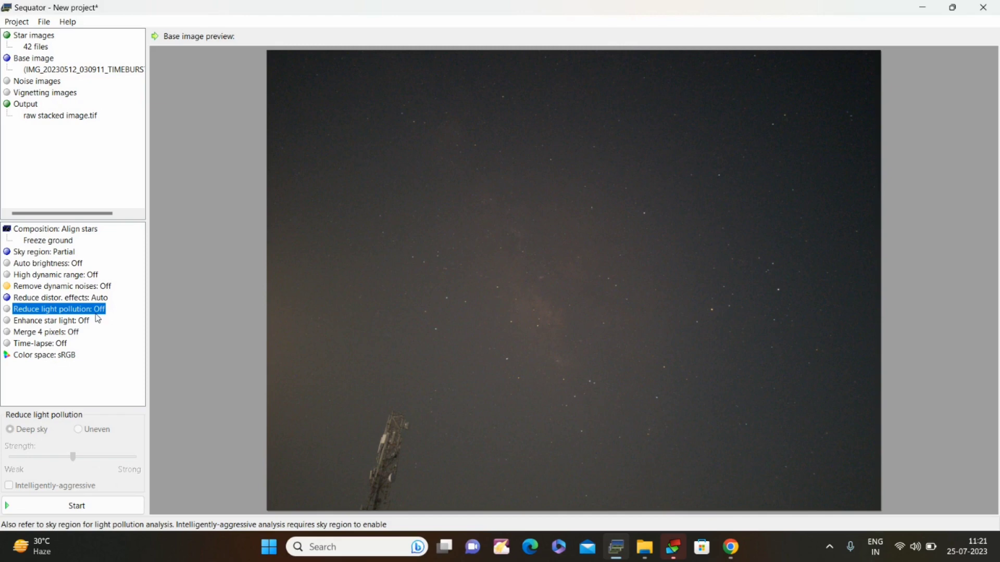
{"action": "double_click", "coordinate": [79, 305]}
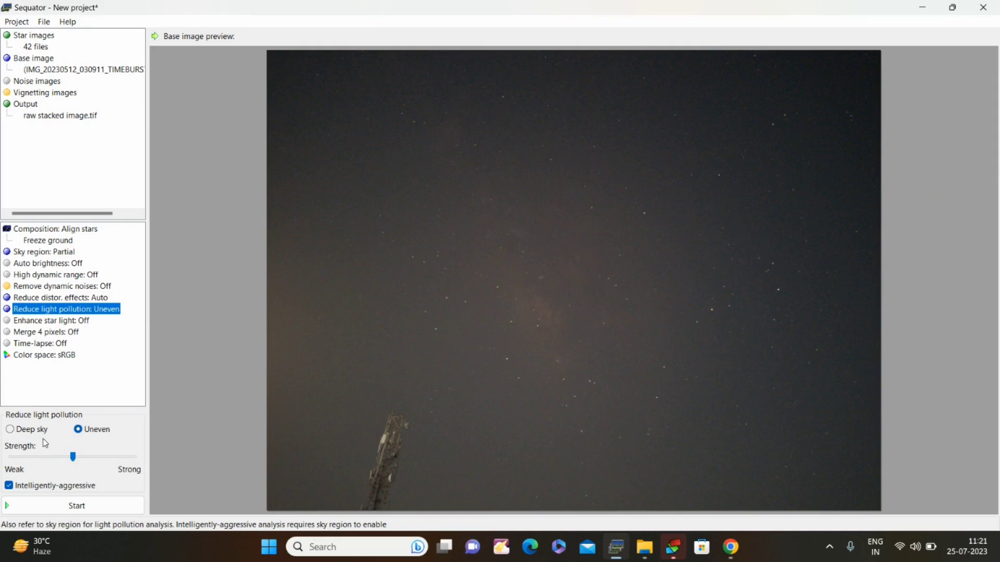
{"action": "mouse_move", "coordinate": [74, 461]}
{"action": "left_mouse_down"}
{"action": "mouse_move", "coordinate": [22, 461]}
{"action": "mouse_move", "coordinate": [104, 461]}
{"action": "mouse_move", "coordinate": [126, 472]}
{"action": "mouse_move", "coordinate": [38, 454]}
{"action": "mouse_move", "coordinate": [66, 454]}
{"action": "left_mouse_up"}
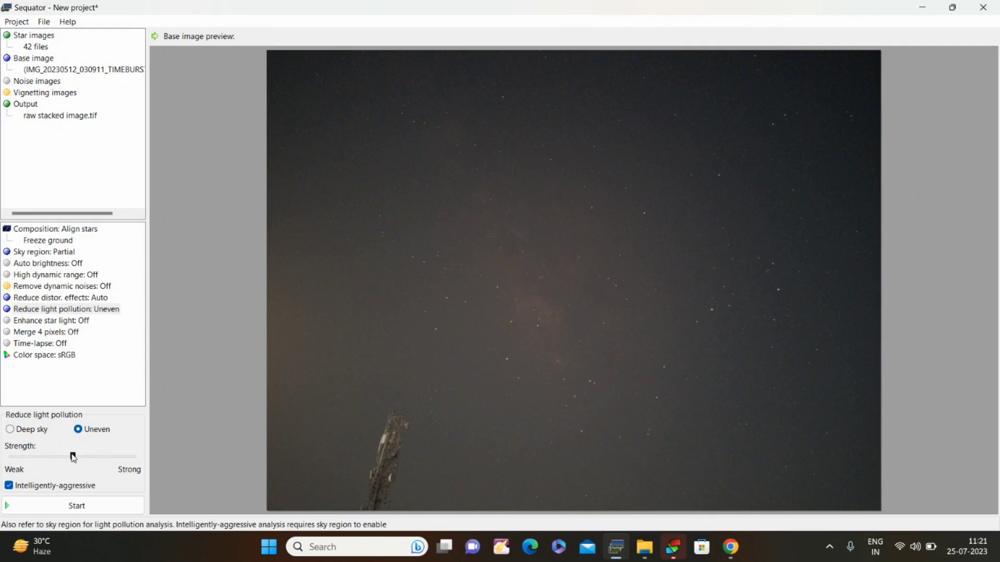
{"action": "mouse_move", "coordinate": [74, 458]}
{"action": "left_mouse_down"}
{"action": "mouse_move", "coordinate": [103, 460]}
{"action": "mouse_move", "coordinate": [69, 461]}
{"action": "left_mouse_up"}
{"action": "left_click", "coordinate": [94, 458]}
{"action": "left_click", "coordinate": [99, 457]}
{"action": "left_click", "coordinate": [52, 461]}
{"action": "left_click_drag", "start_coordinate": [41, 455], "coordinate": [77, 462]}
{"action": "mouse_move", "coordinate": [72, 457]}
{"action": "left_mouse_down"}
{"action": "mouse_move", "coordinate": [1, 445]}
{"action": "mouse_move", "coordinate": [80, 448]}
{"action": "left_mouse_up"}
{"action": "left_click", "coordinate": [76, 311]}
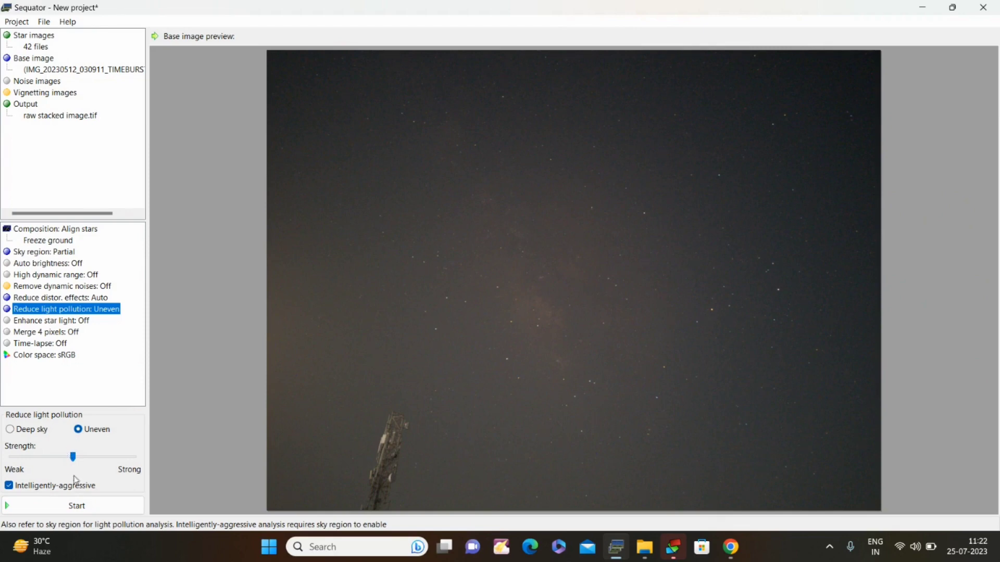
- Run the raw stacking through to completion, closing the processing report and the antivirus update notification
{"action": "left_click", "coordinate": [79, 511]}
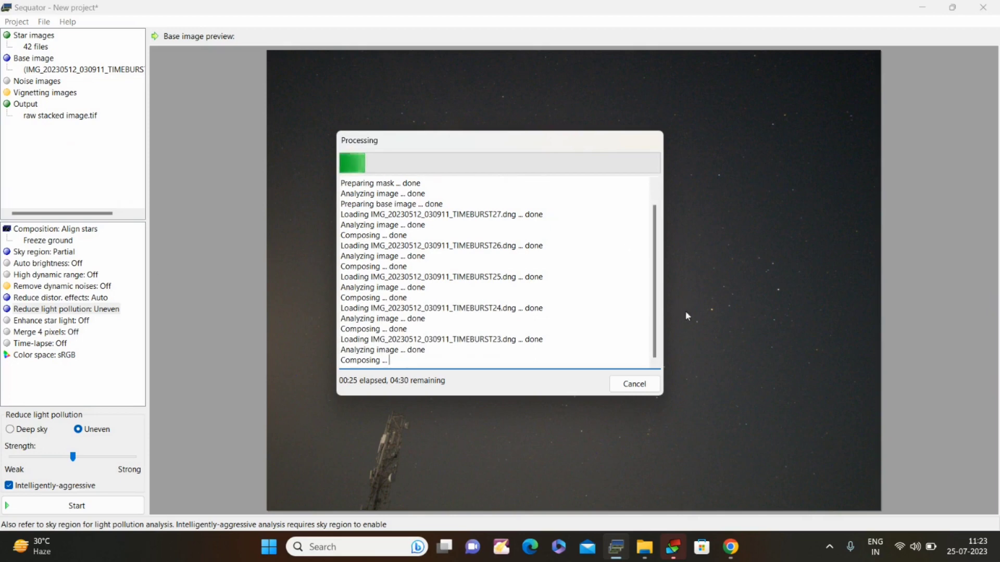
{"action": "mouse_move", "coordinate": [734, 546]}
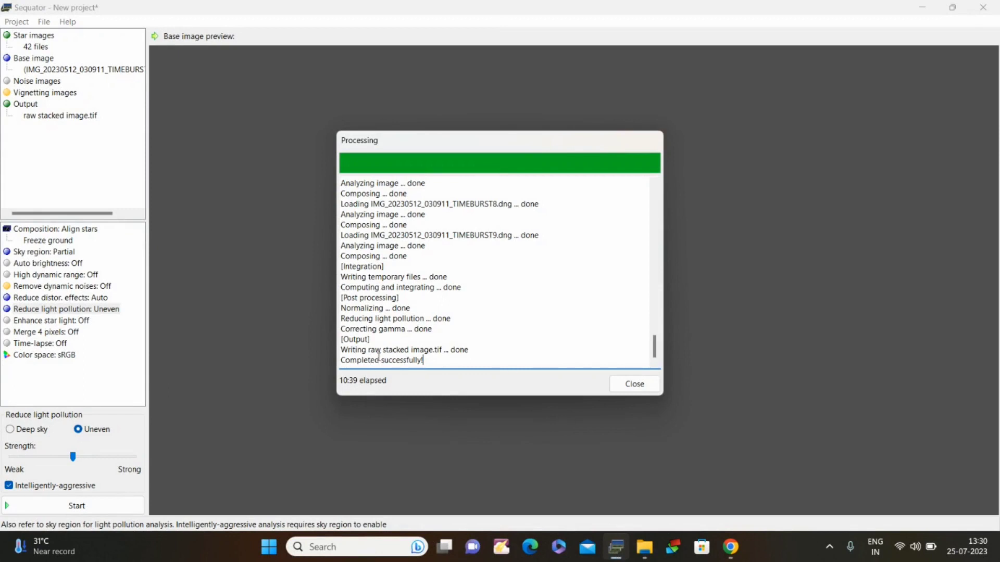
{"action": "left_click", "coordinate": [626, 388]}
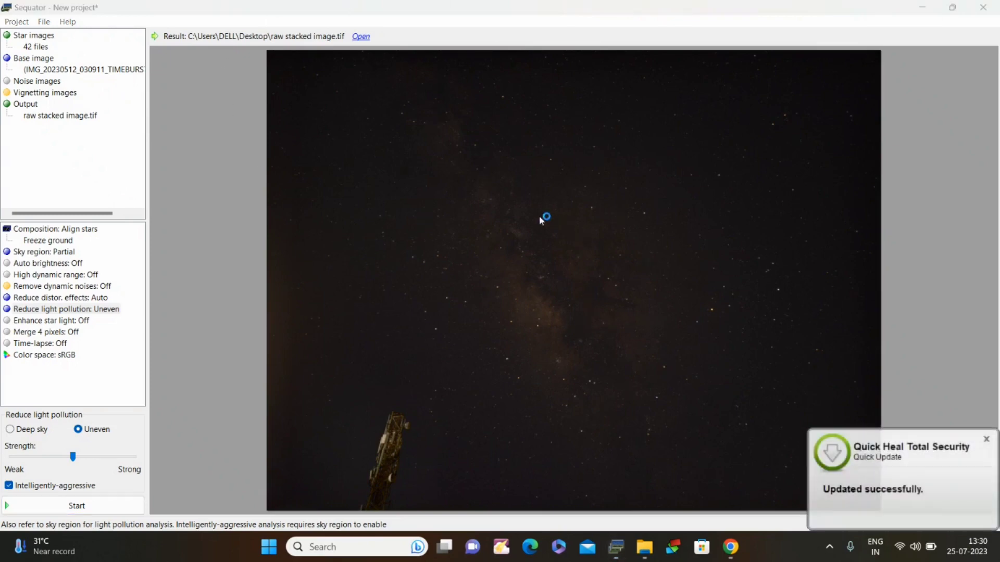
{"action": "left_click", "coordinate": [986, 439]}
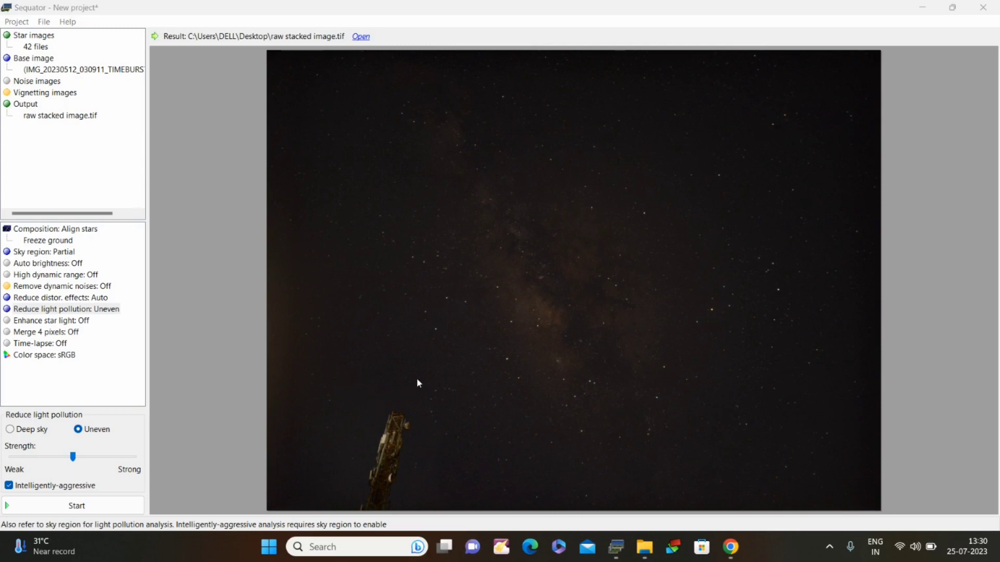
- Save the project as a Sequator project file named "raw stacked image" on the Desktop
{"action": "left_click", "coordinate": [21, 23]}
{"action": "left_click", "coordinate": [44, 64]}
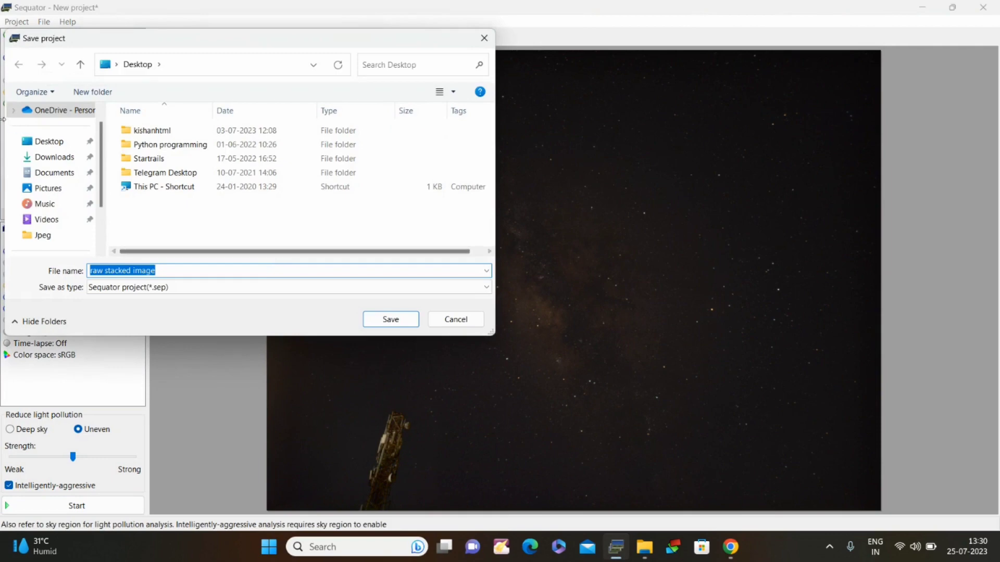
{"action": "left_click", "coordinate": [391, 318]}
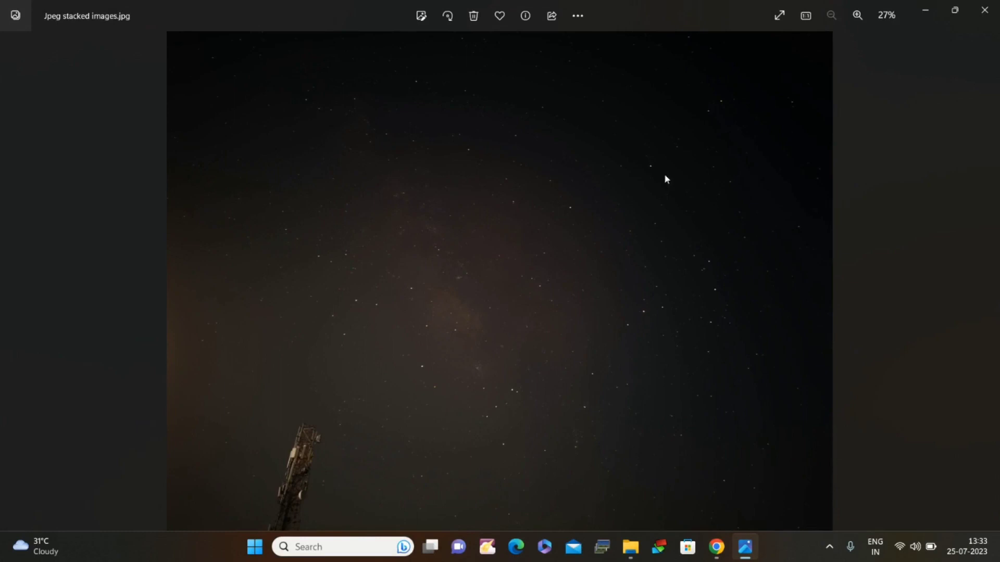
- Compare "raw stacked image.tif" with "Jpeg stacked images.jpg" from the Desktop, close the image viewers and return to Sequator
{"action": "left_click", "coordinate": [925, 10]}
{"action": "double_click", "coordinate": [26, 217]}
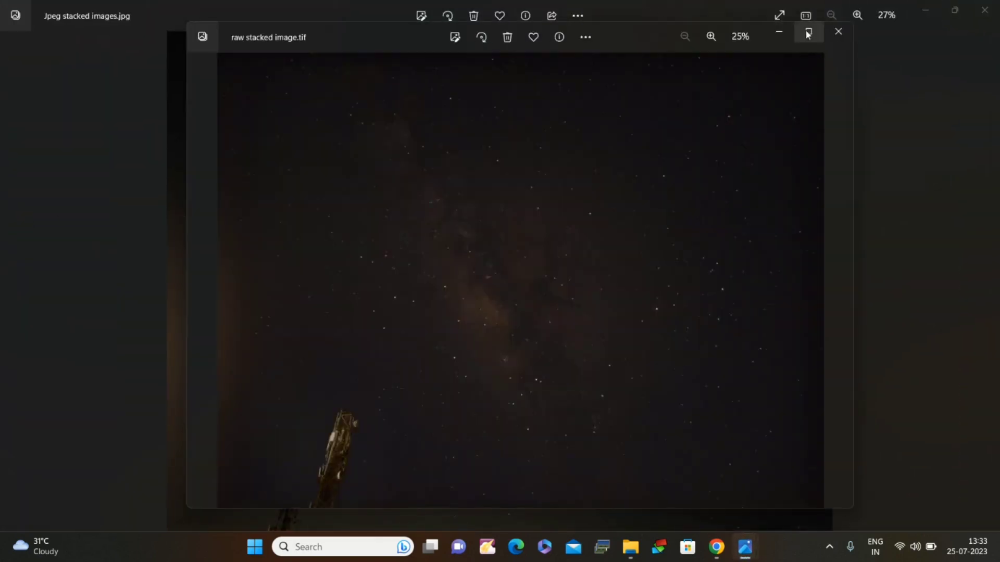
{"action": "left_click", "coordinate": [807, 31]}
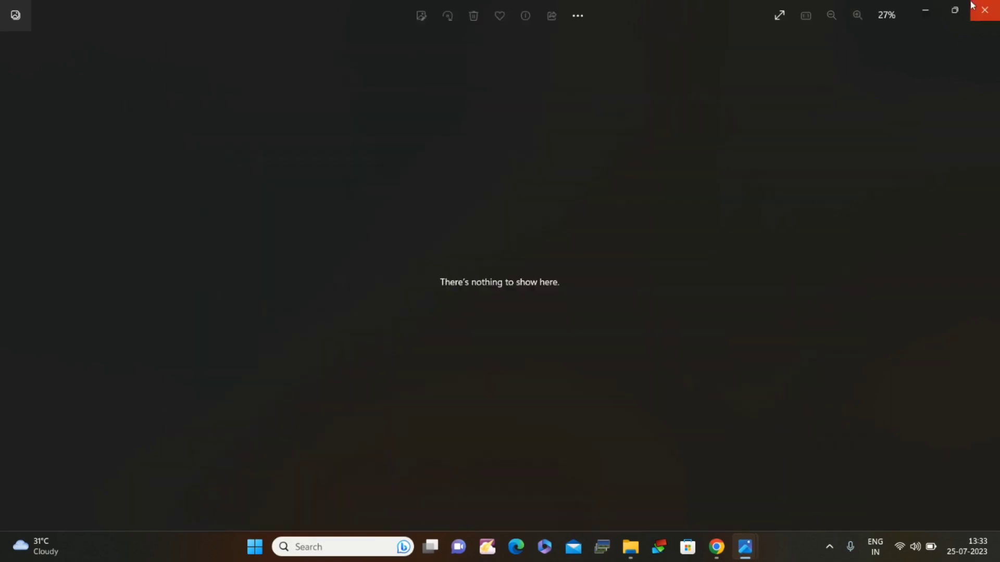
{"action": "left_click", "coordinate": [984, 9]}
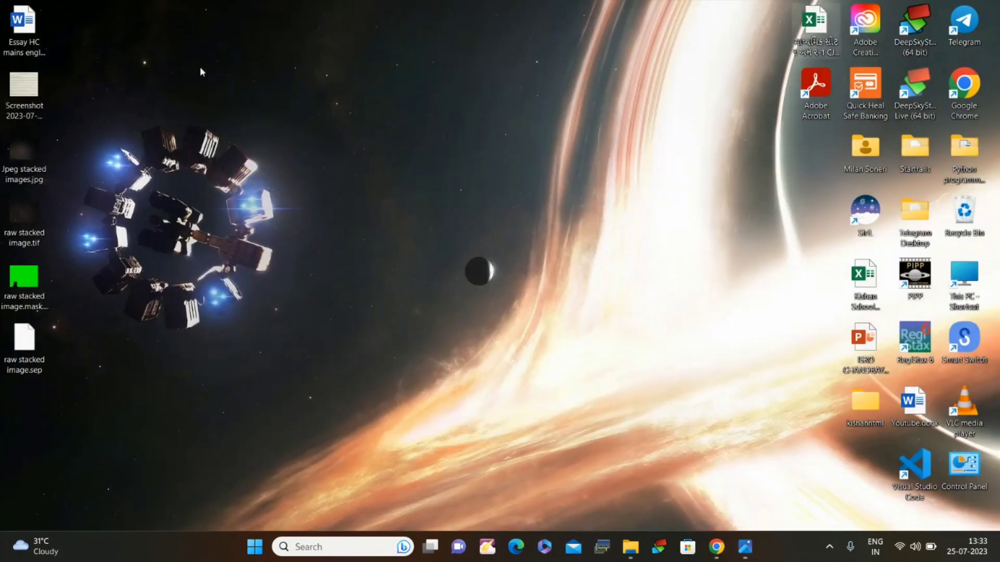
{"action": "double_click", "coordinate": [23, 177]}
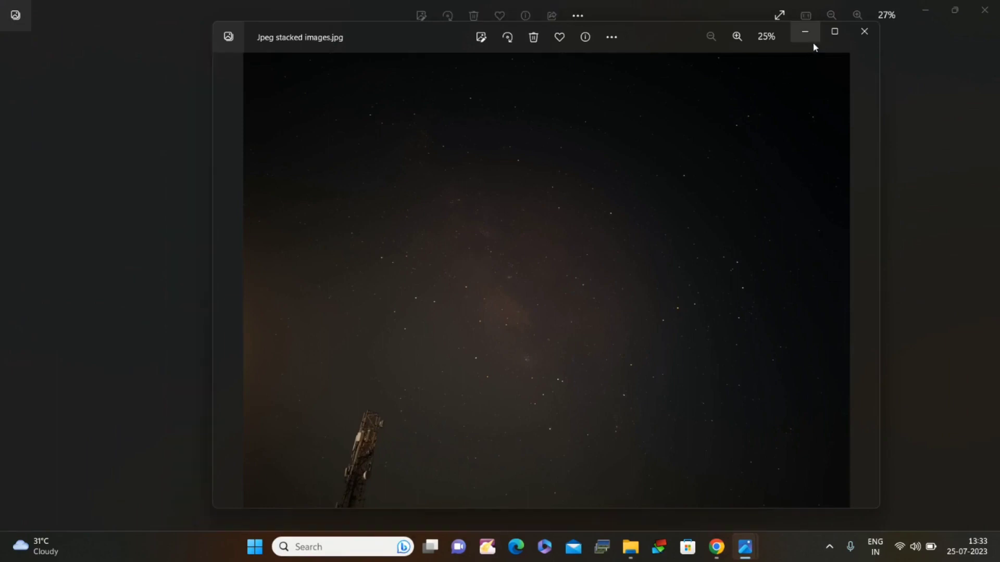
{"action": "left_click", "coordinate": [864, 31]}
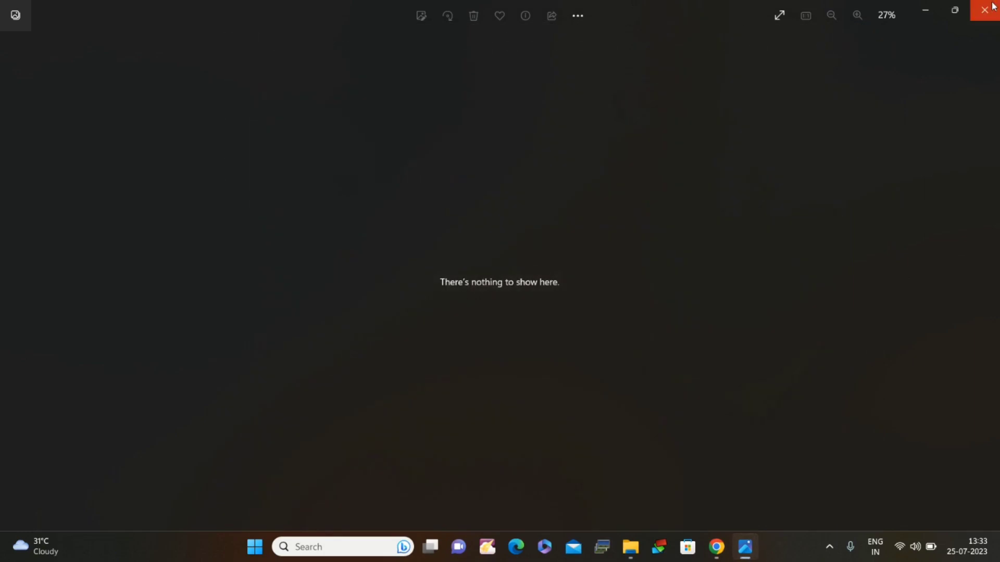
{"action": "left_click", "coordinate": [992, 7]}
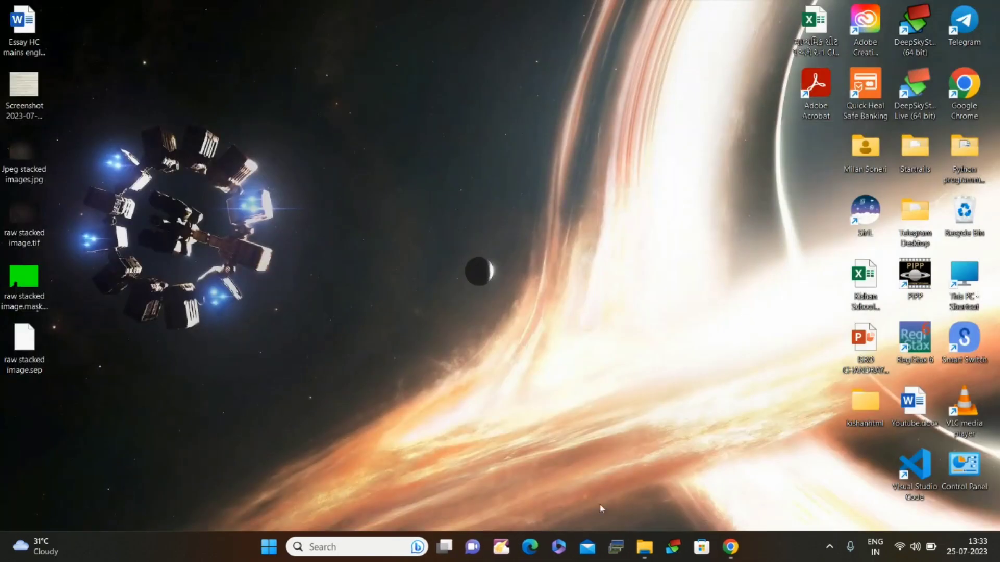
{"action": "left_click", "coordinate": [611, 544]}
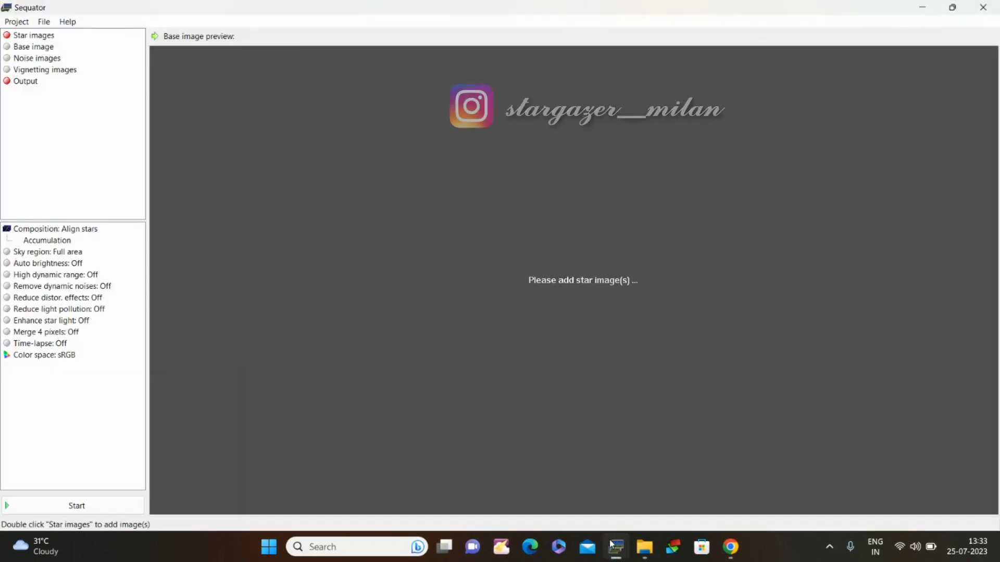